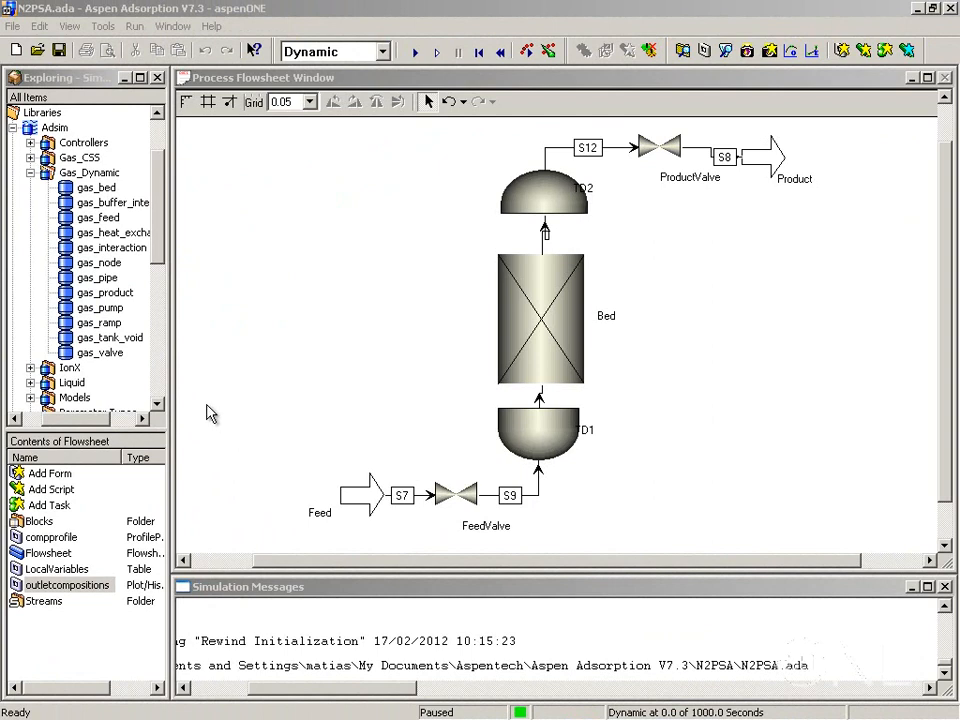
Add a gas_interaction block named D1 below Product and a gas_valve block named WasteValve beside the feed line.
left_click_drag(105, 247, 791, 255)
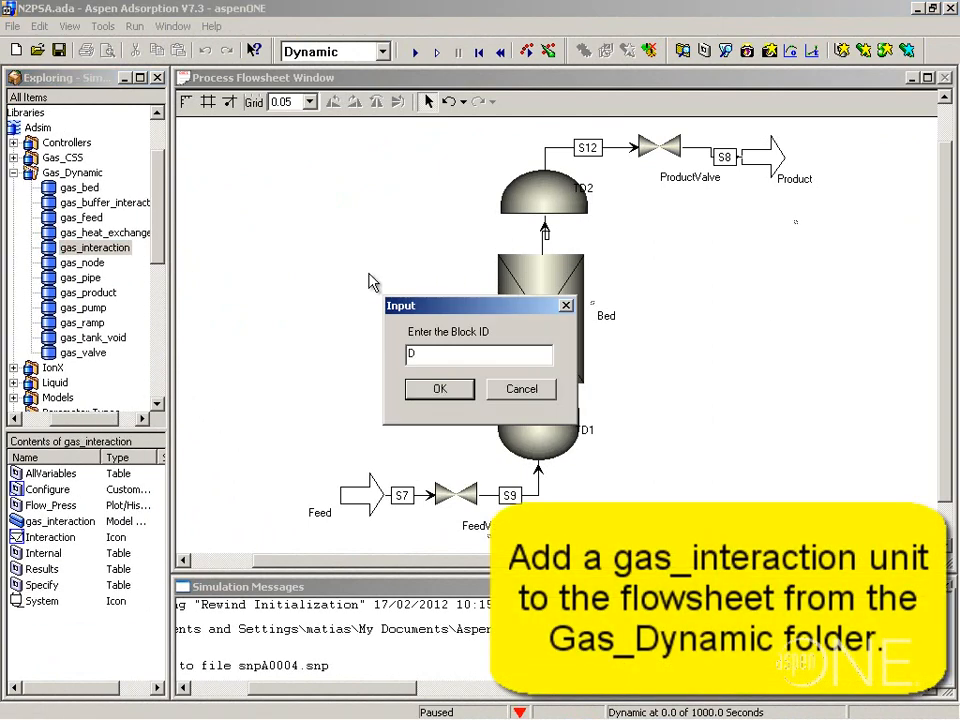
key("Return")
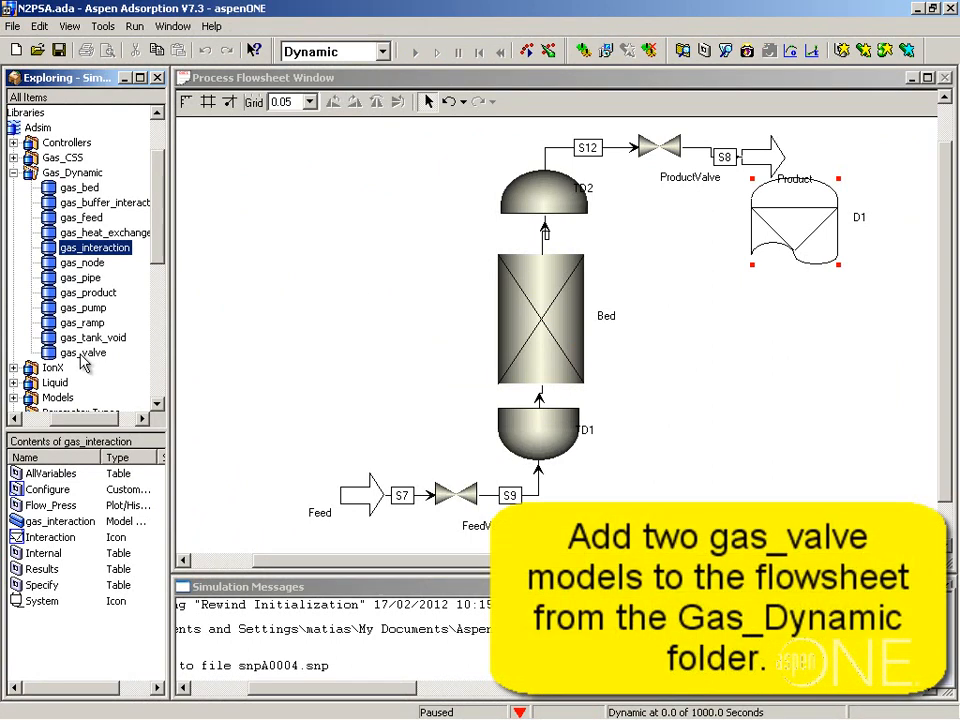
left_click_drag(83, 352, 695, 494)
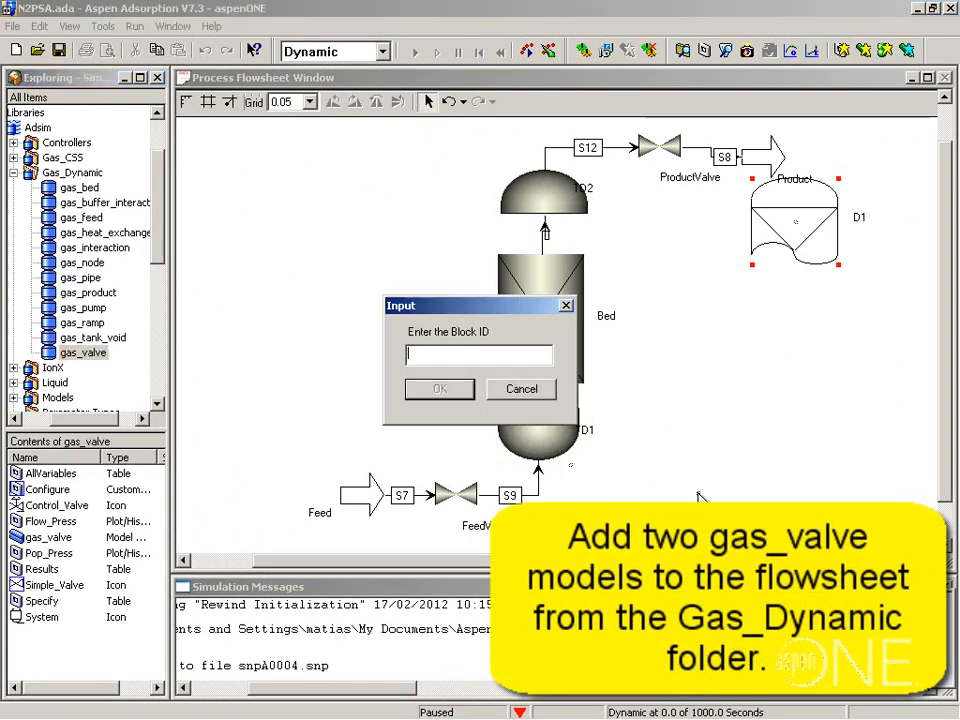
type("WasteValve")
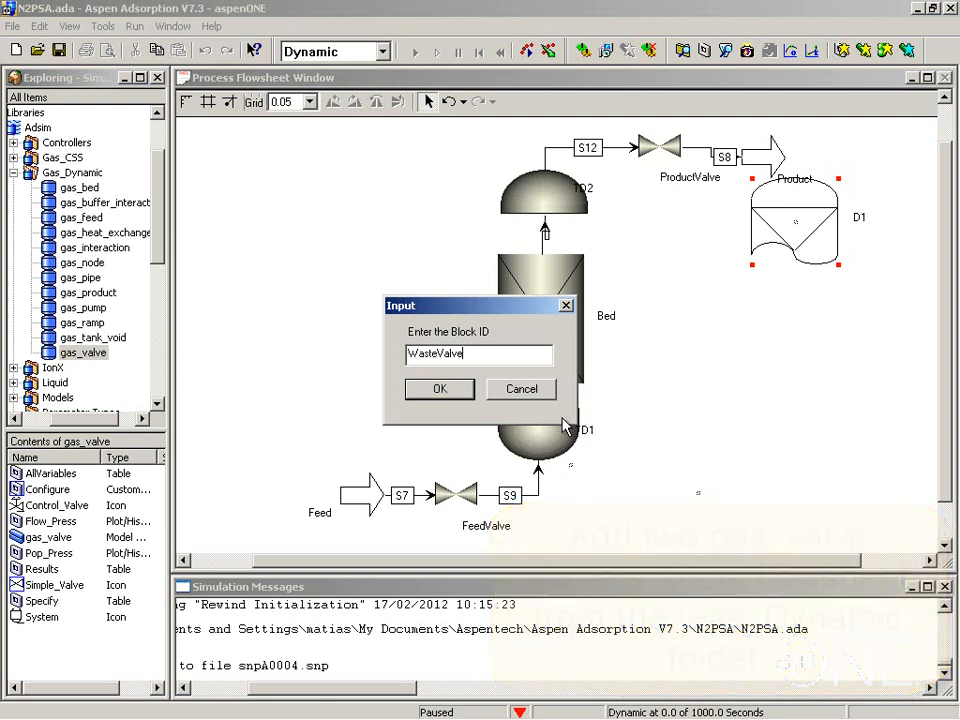
key("Return")
Add a gas_valve block named VD1 between TD2 and D1, and a gas_product block named Waste beyond WasteValve.
left_click_drag(75, 352, 681, 220)
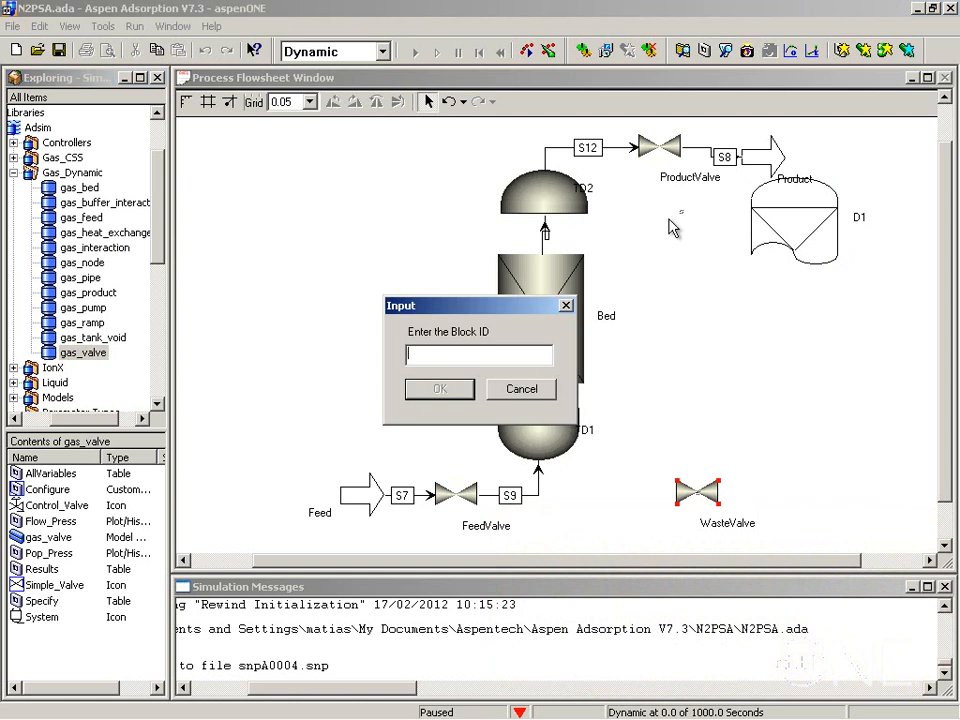
key("Return")
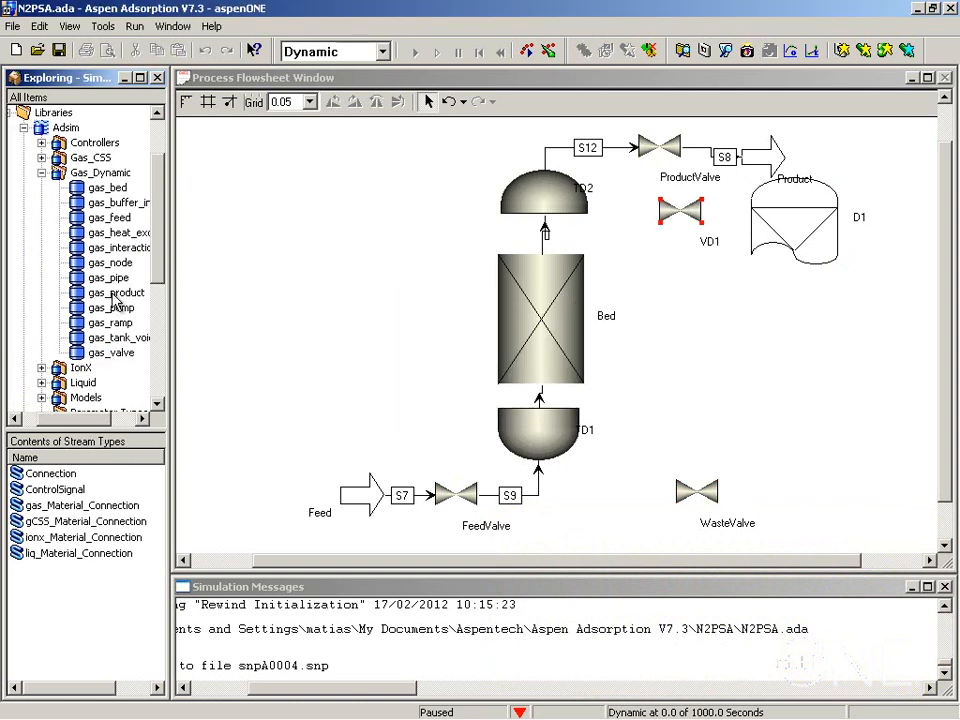
left_click_drag(84, 293, 861, 476)
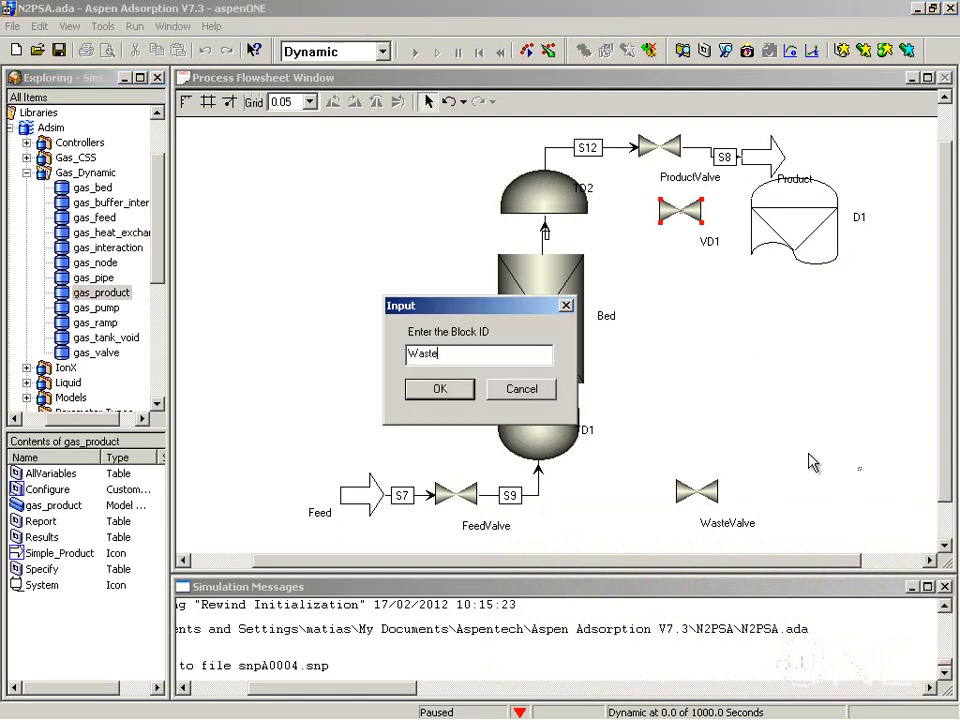
key("Return")
Connect TD2 to VD1, VD1 to D1, D1 back to TD2, and TD1 through WasteValve to Waste using gas_Material_Connection streams.
left_click(26, 173)
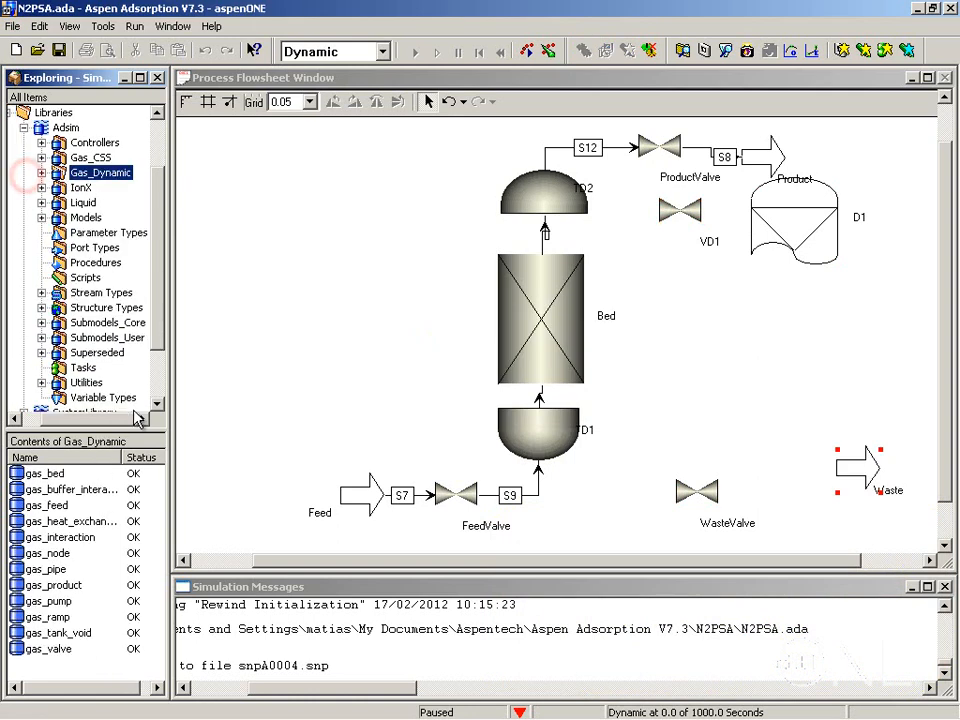
left_click(41, 292)
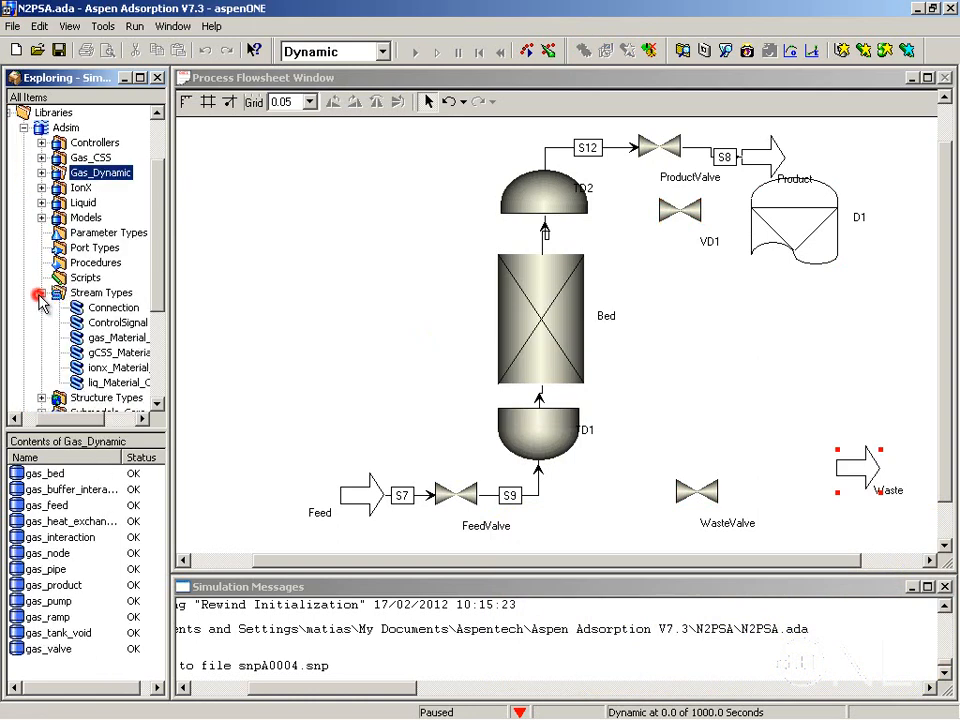
left_click(112, 337)
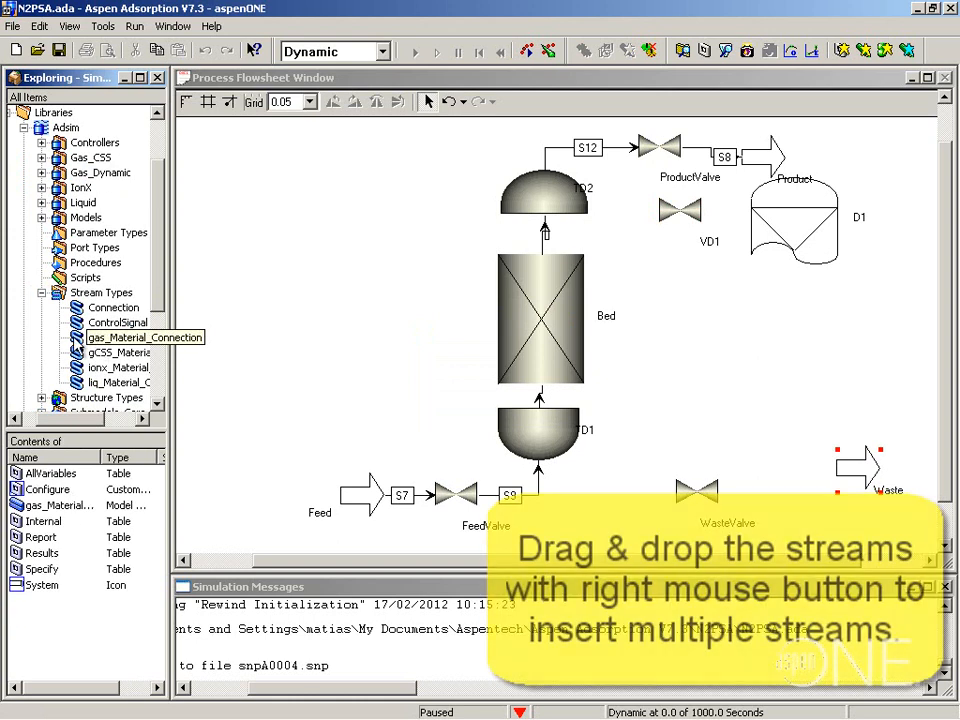
left_click_drag(112, 337, 545, 175)
right_click(543, 172)
left_click(600, 195)
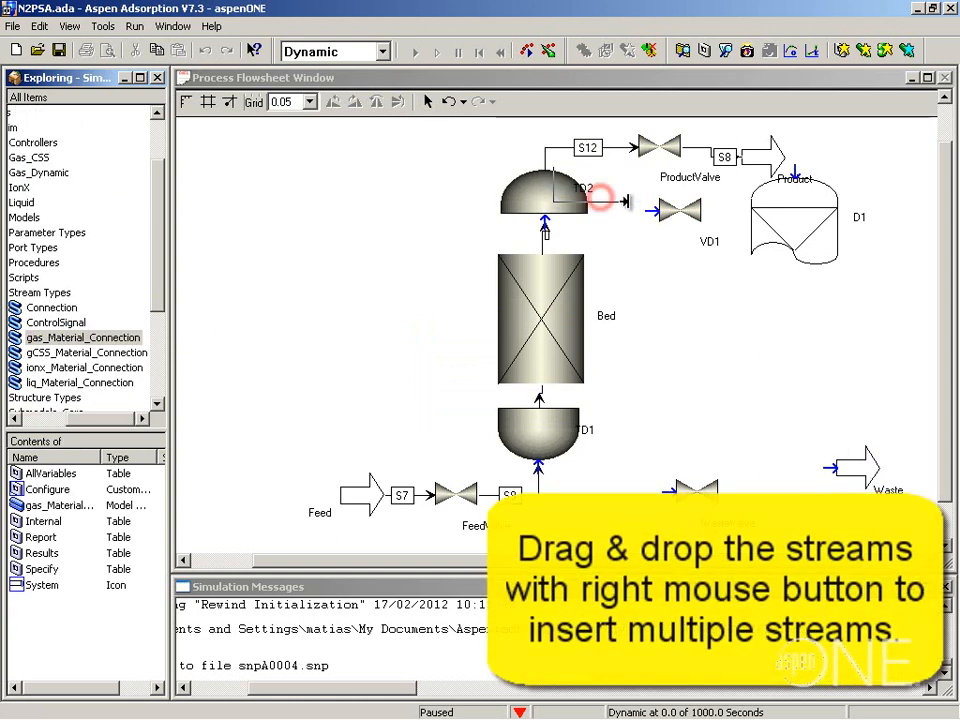
left_click(653, 209)
left_click(714, 212)
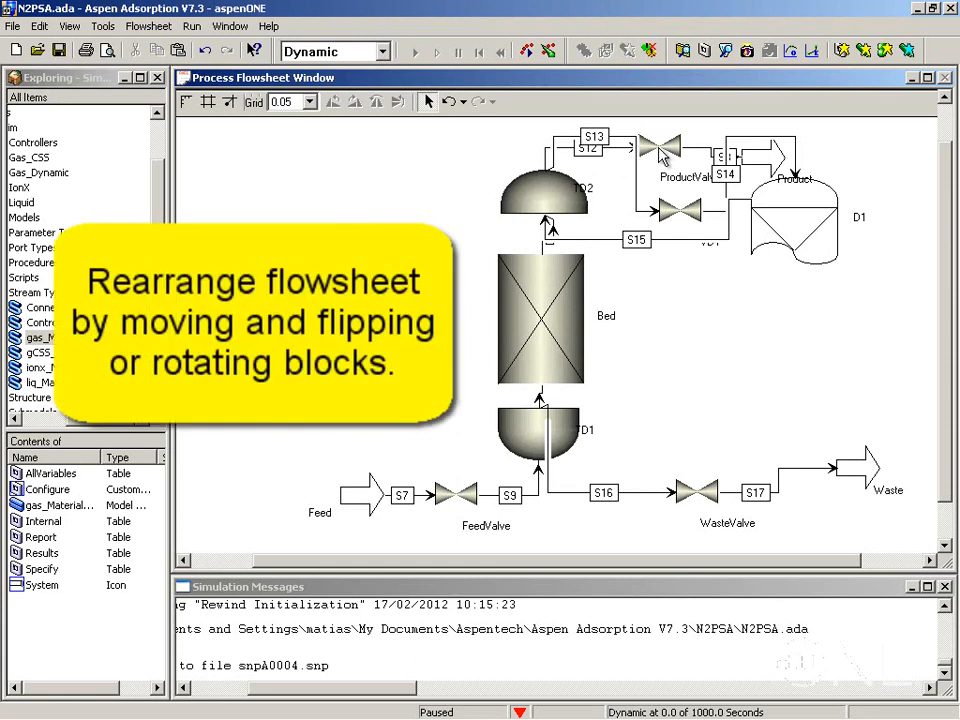
Move ProductValve and Product to the left of TD2, flipped horizontally, and raise VD1 to the level of stream S13.
left_click_drag(615, 118, 805, 176)
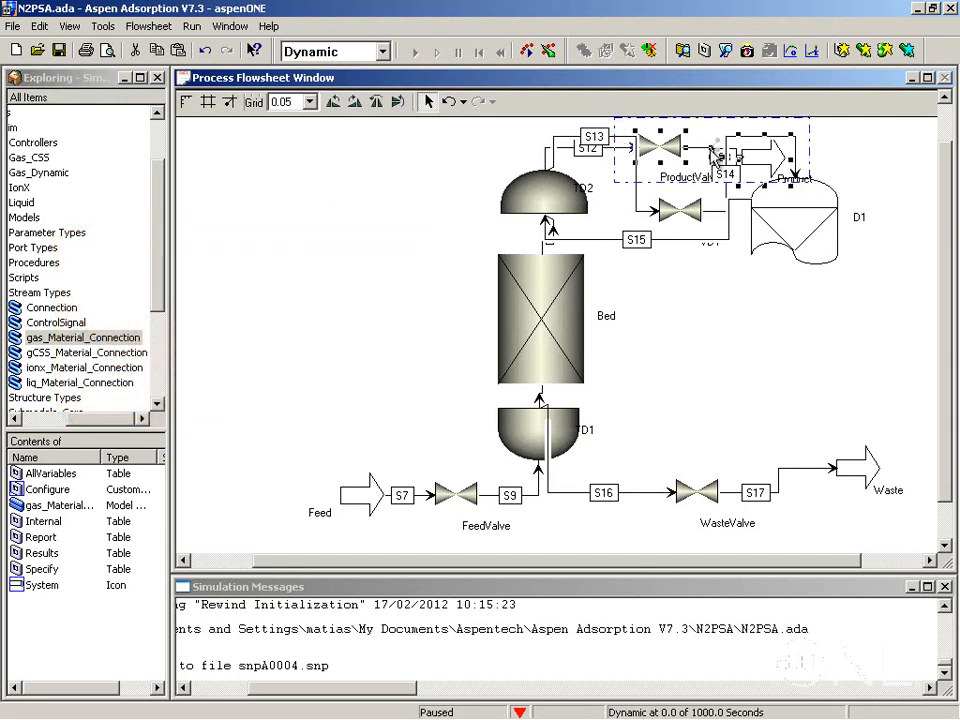
left_click_drag(675, 150, 345, 150)
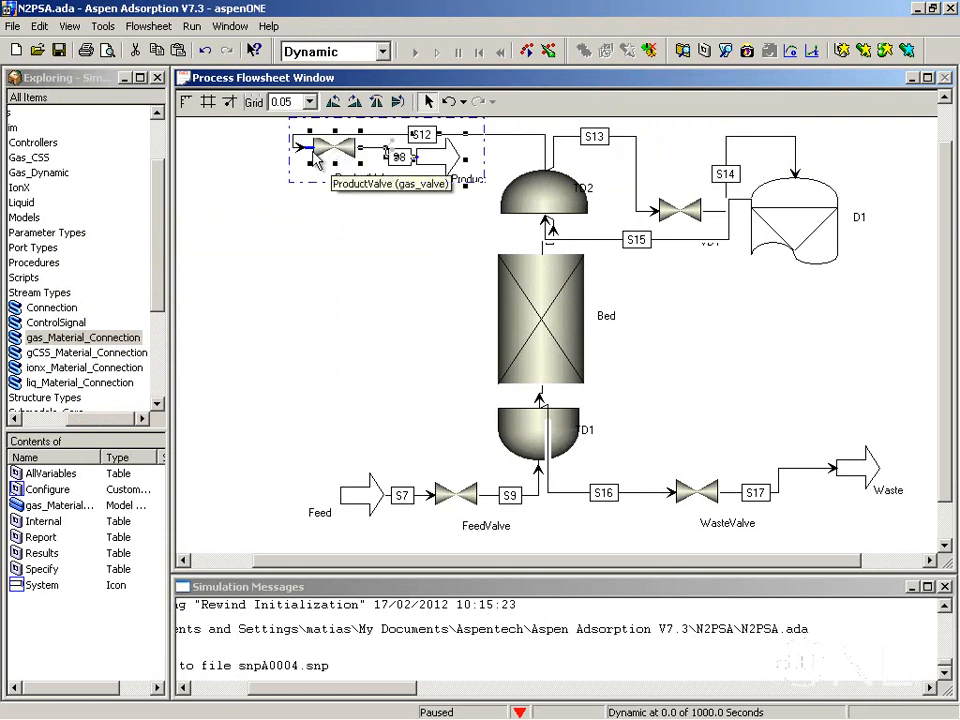
left_click(377, 103)
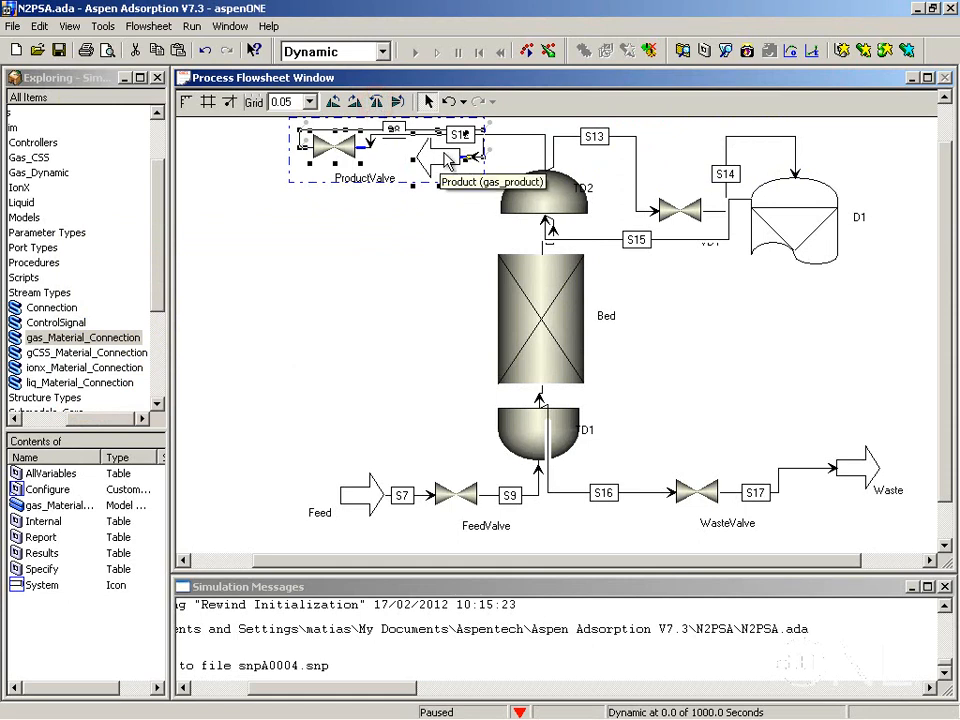
left_click(443, 150)
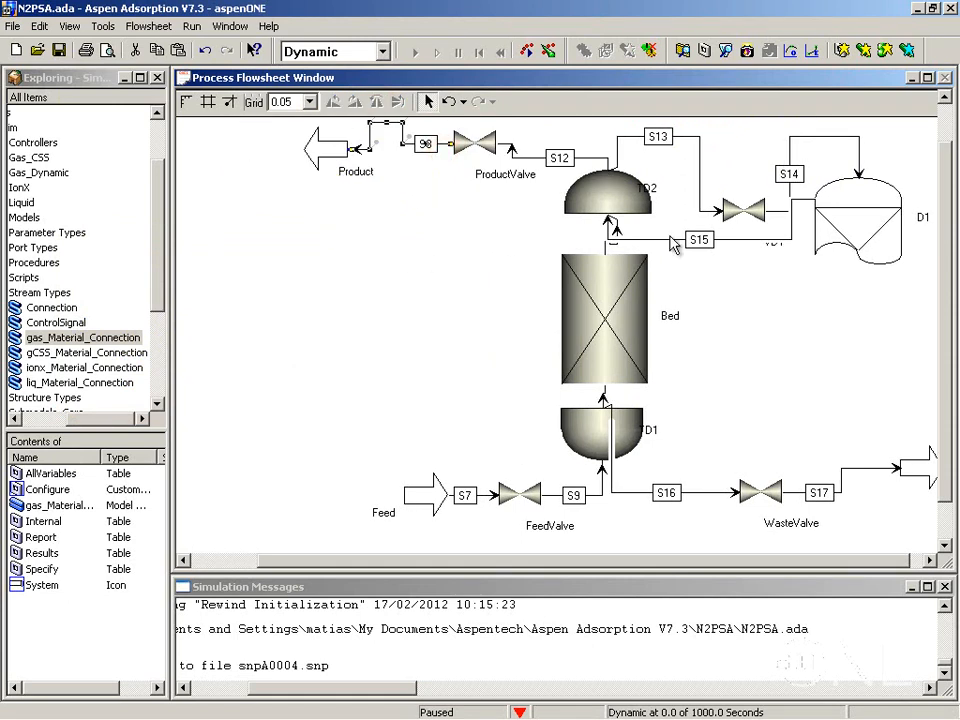
left_click(748, 210)
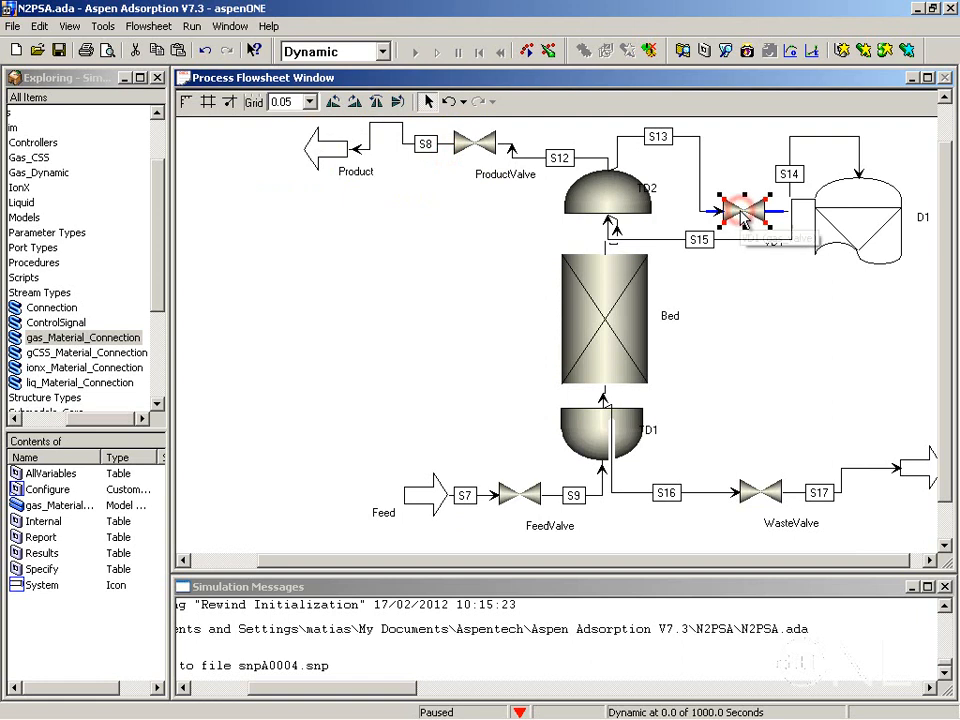
left_click_drag(745, 209, 740, 137)
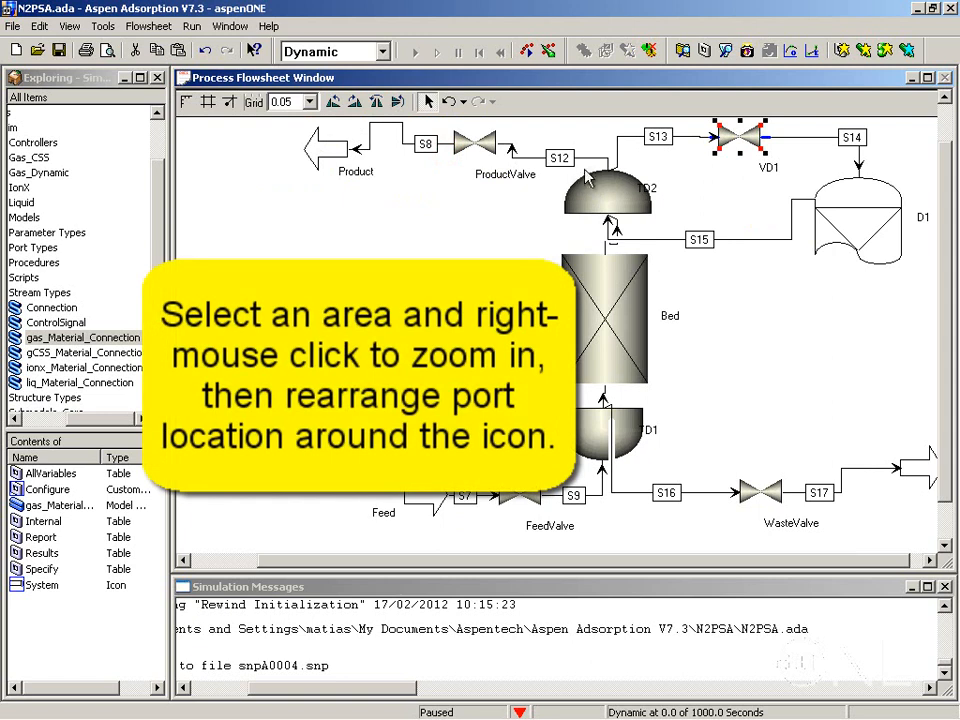
Reposition the stream ports around TD2: shift S13 right along the dome, S15 to its right side, and straighten the bed stream underneath.
left_click_drag(538, 135, 707, 279)
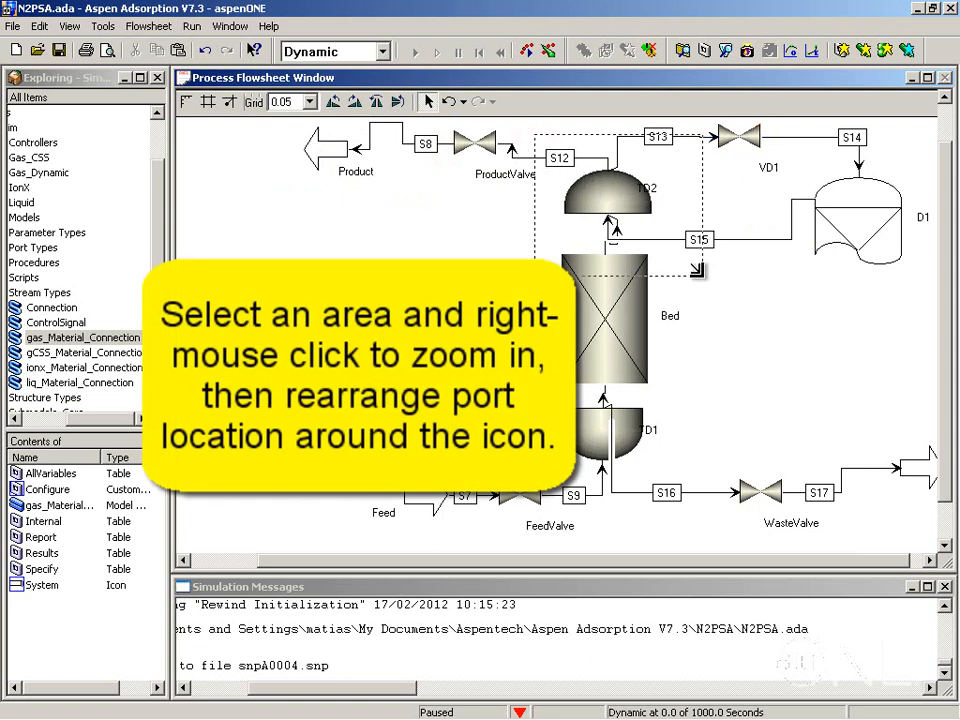
right_click(668, 200)
left_click(688, 205)
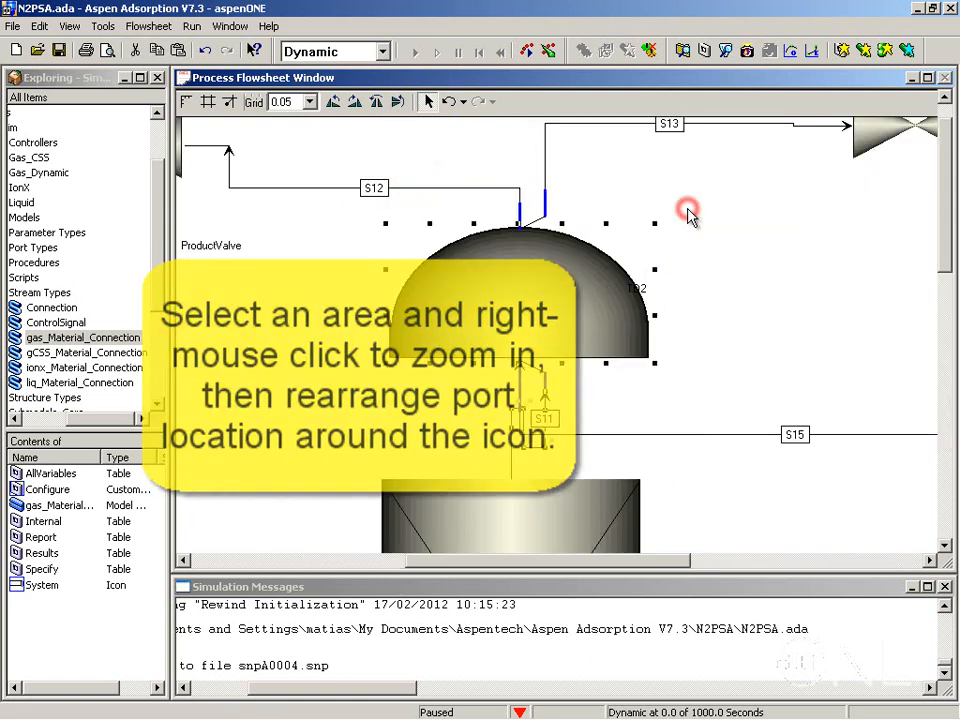
left_click(546, 205)
left_click_drag(546, 205, 576, 206)
left_click(520, 378)
left_click_drag(520, 380, 646, 330)
left_click_drag(535, 380, 519, 396)
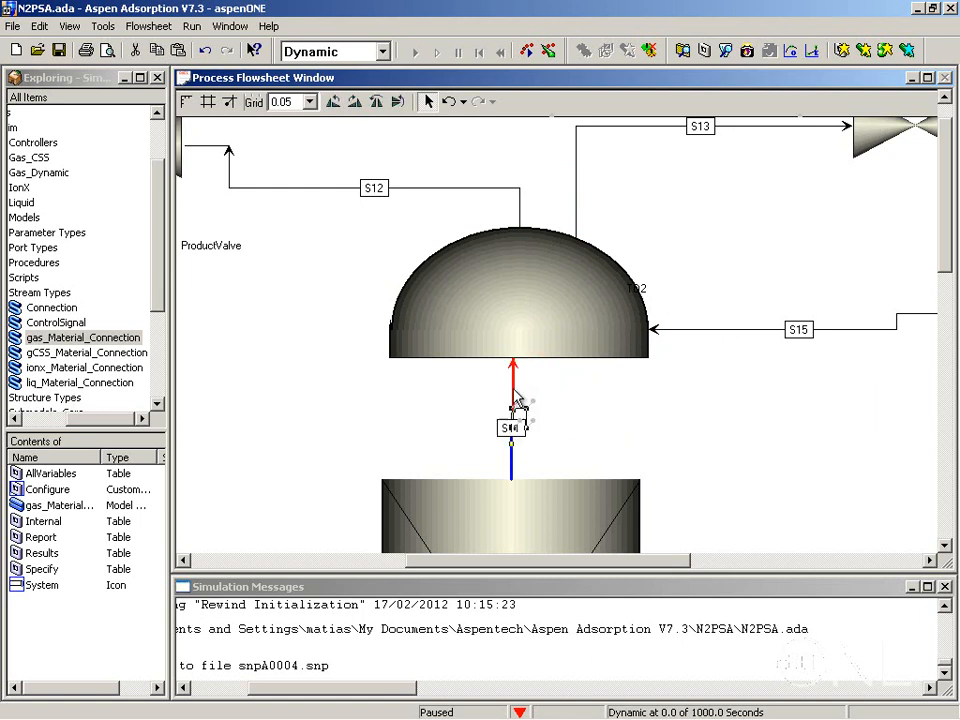
left_click(620, 395)
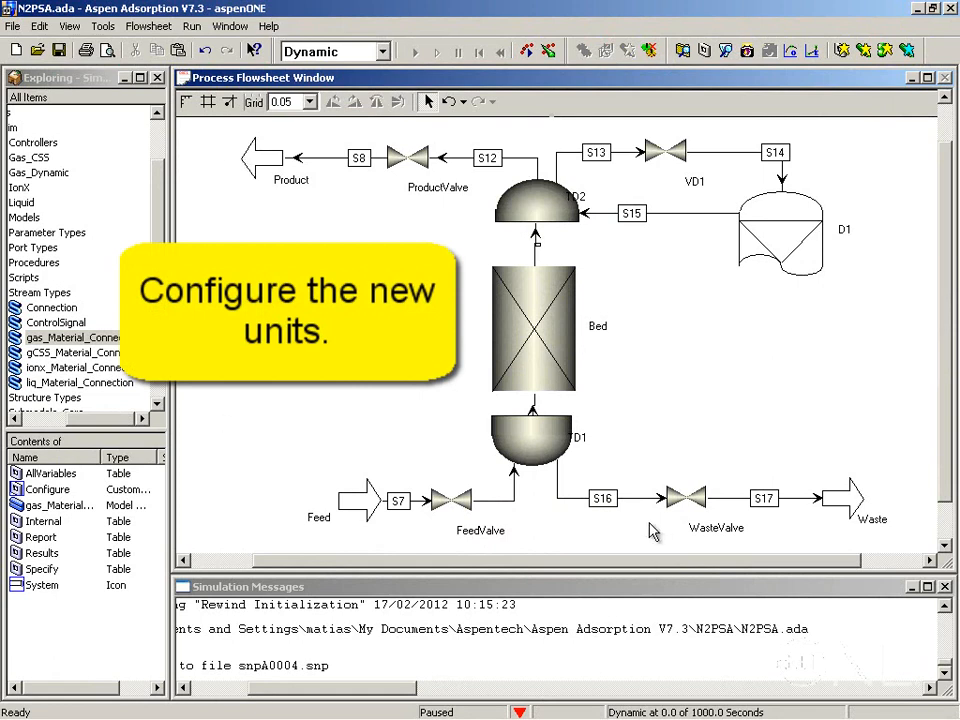
Set WasteValve's Active_Specification to 0 so the valve is closed.
double_click(684, 497)
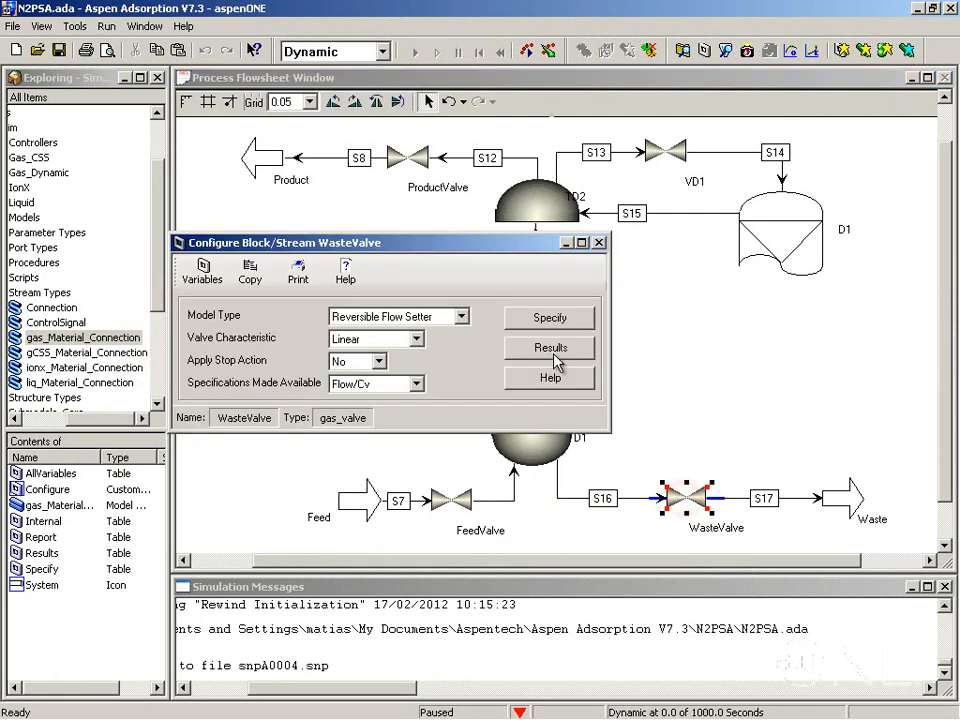
left_click(552, 320)
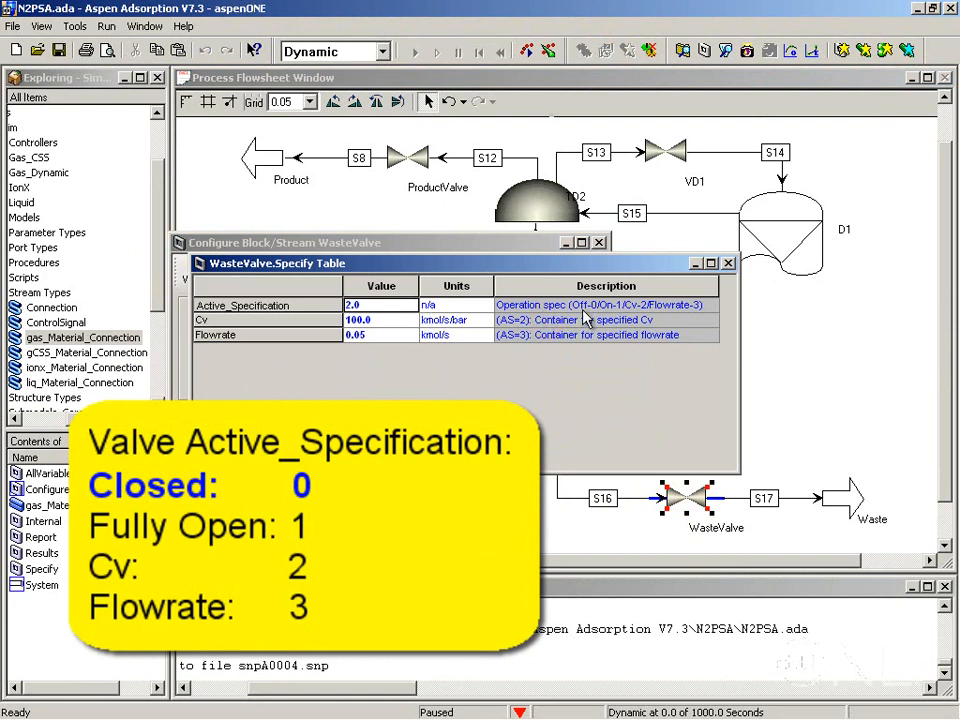
left_click(394, 305)
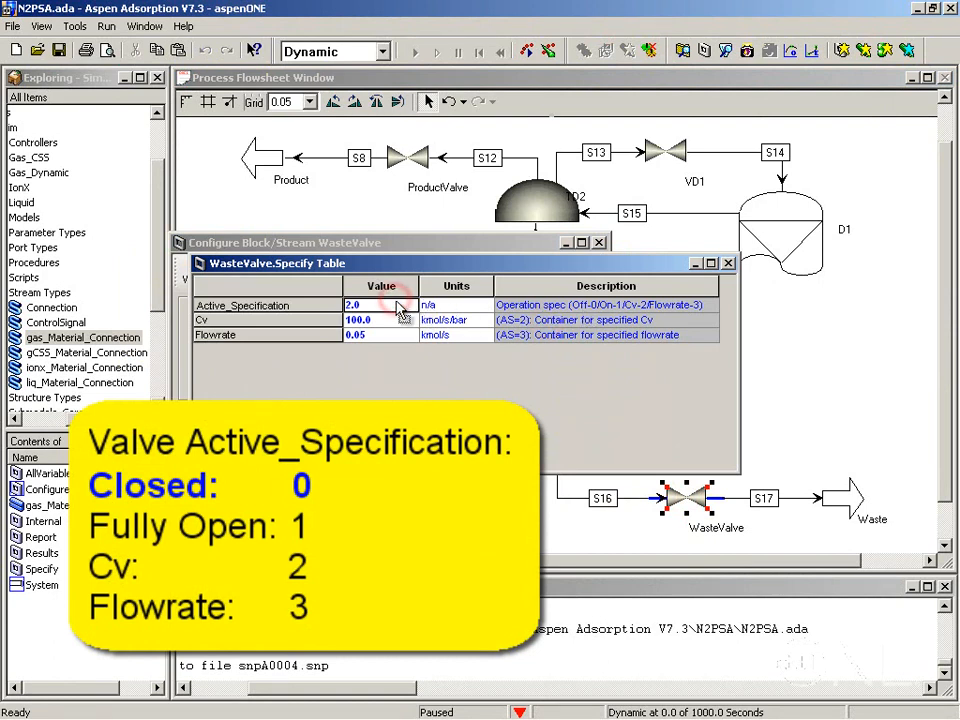
type("0")
key("Return")
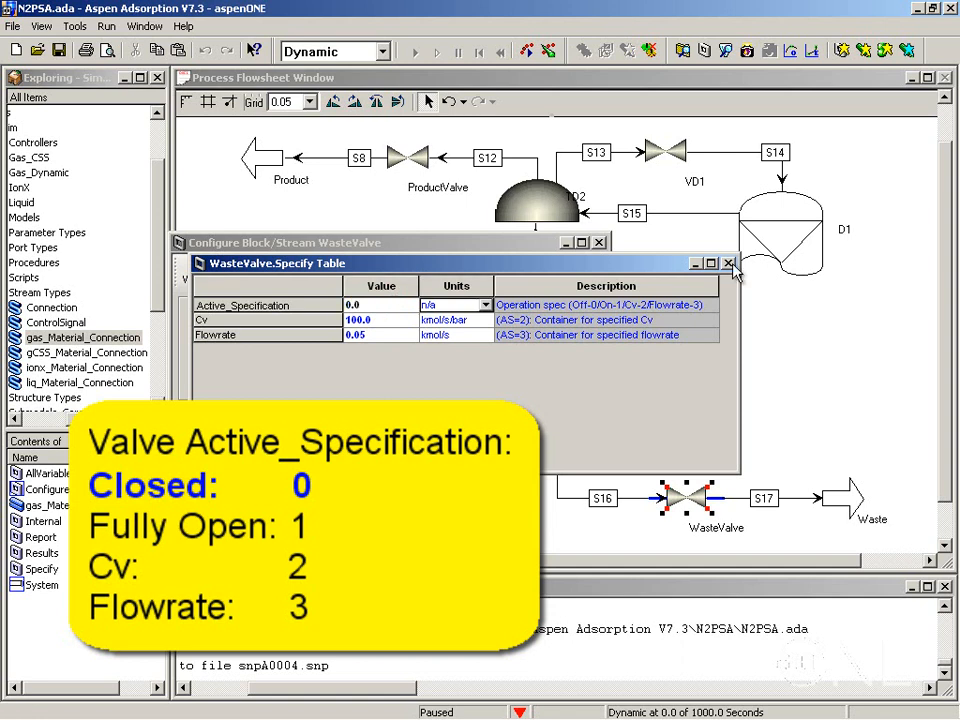
left_click(729, 263)
left_click(598, 242)
Set FeedValve's Active_Specification to 1 so the valve is fully open.
double_click(457, 511)
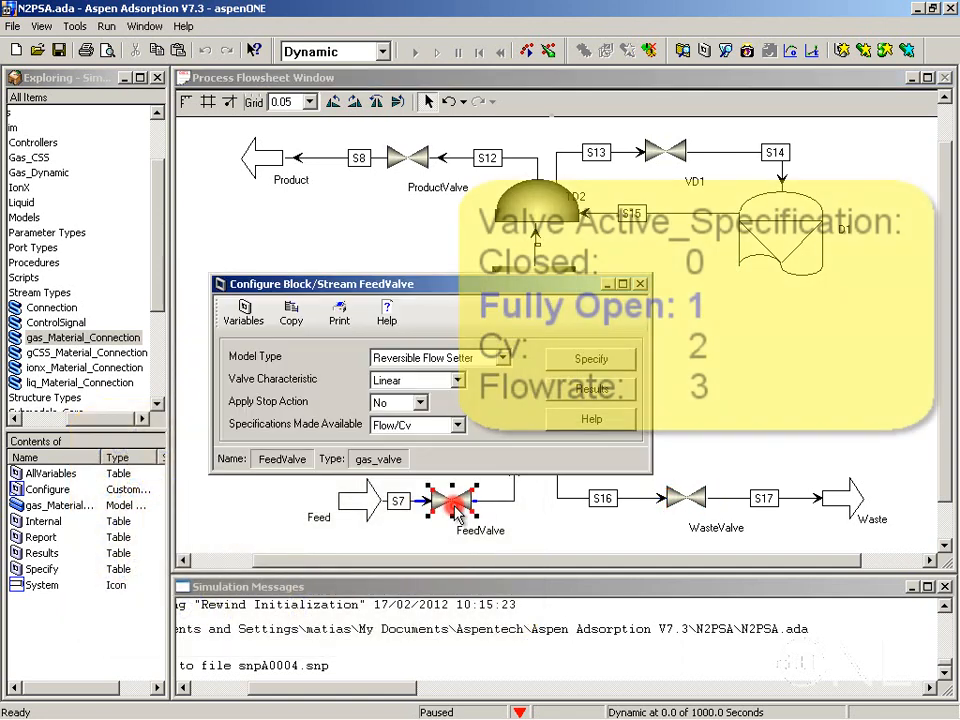
left_click(591, 360)
left_click(168, 119)
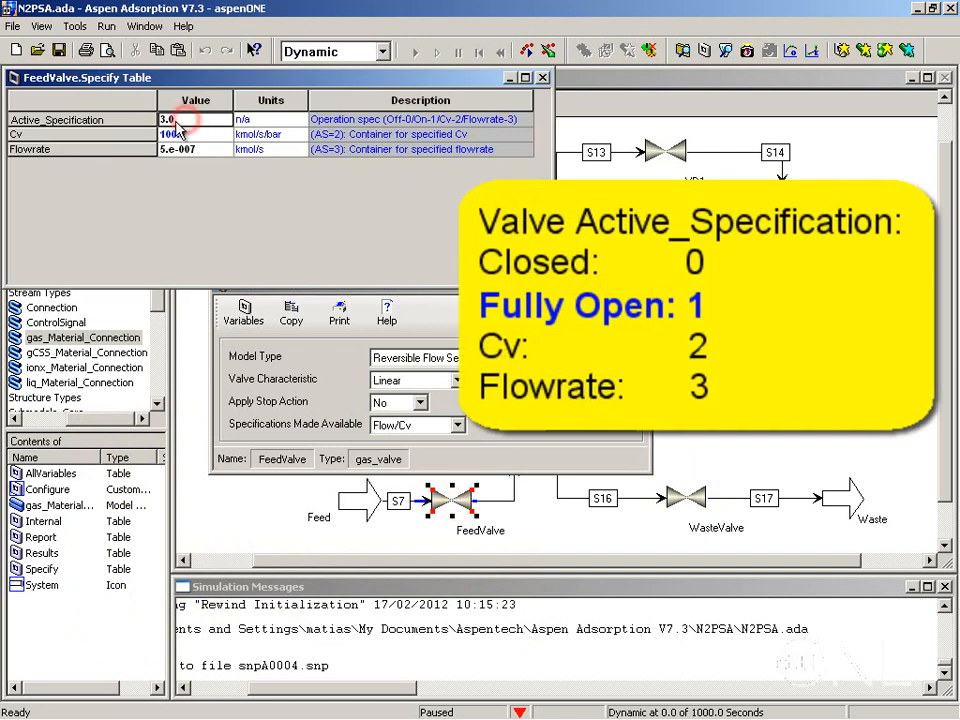
type("1")
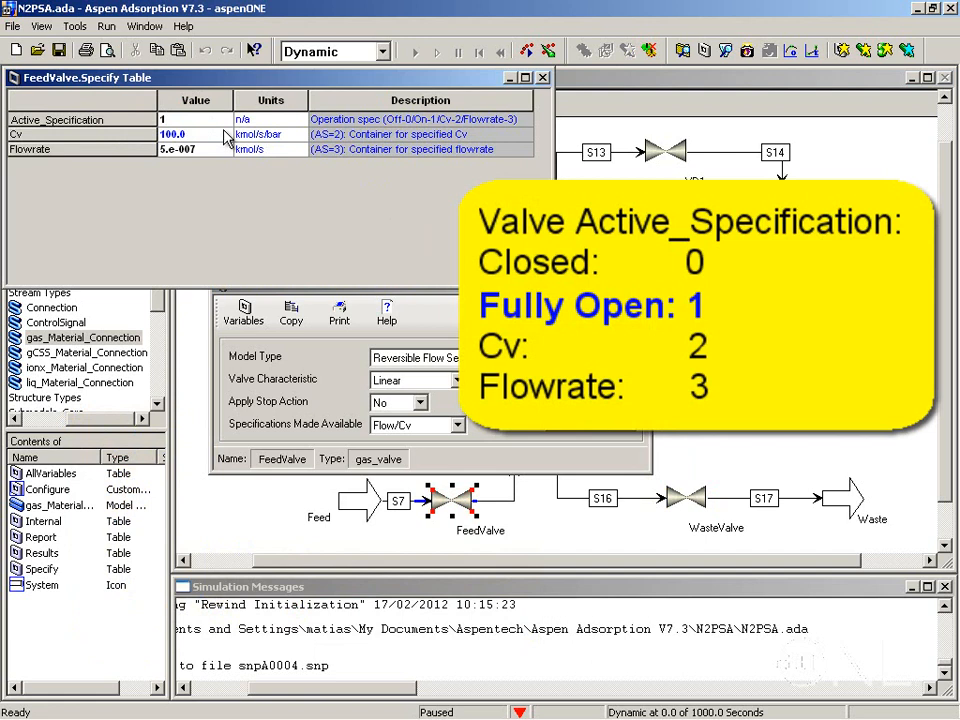
key("Tab")
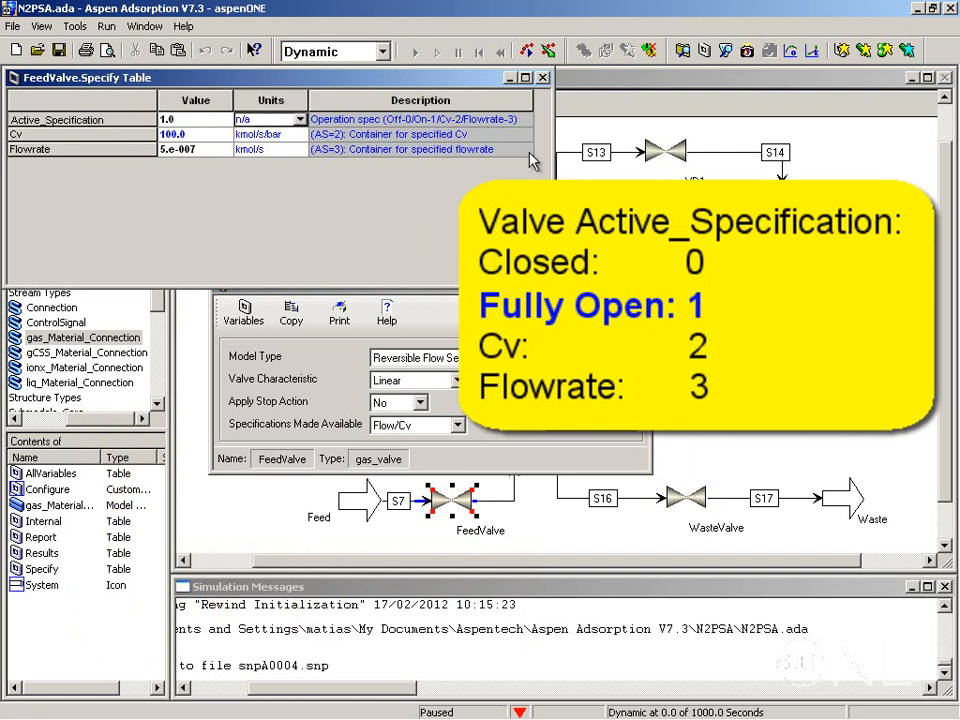
left_click(542, 77)
left_click(639, 283)
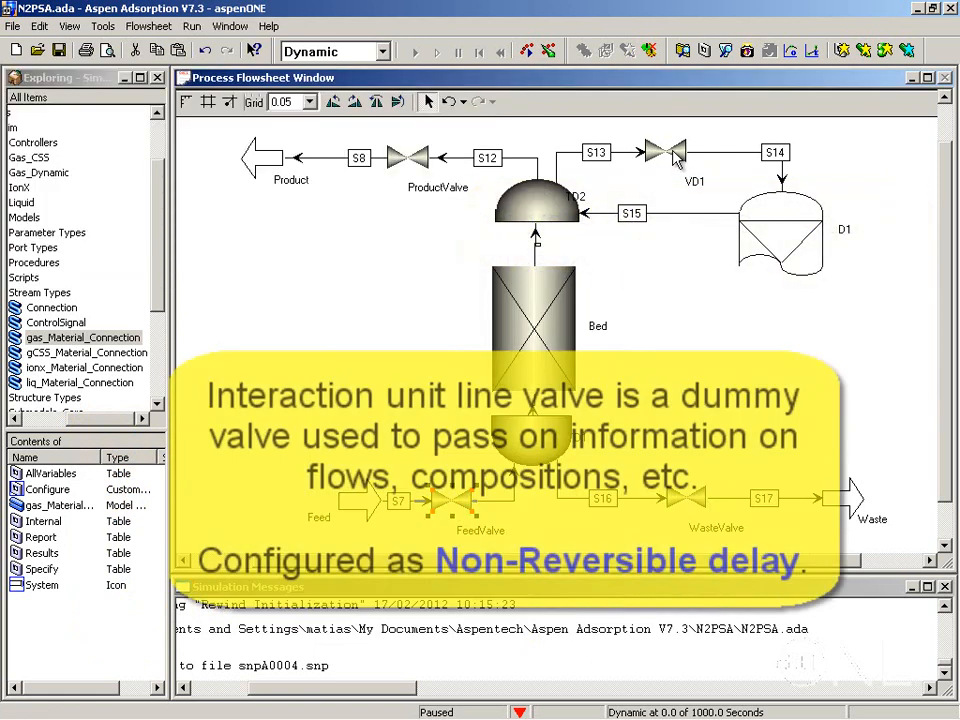
Set VD1's model type to Non-Reversible Delay and open its specification table.
left_click(661, 157)
double_click(656, 152)
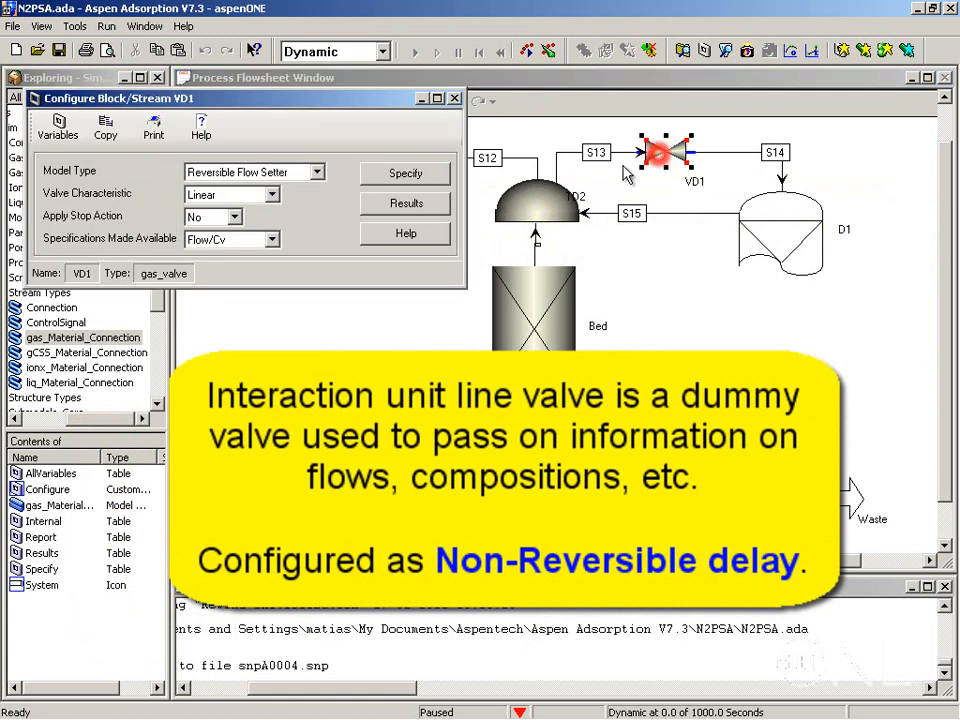
left_click(317, 172)
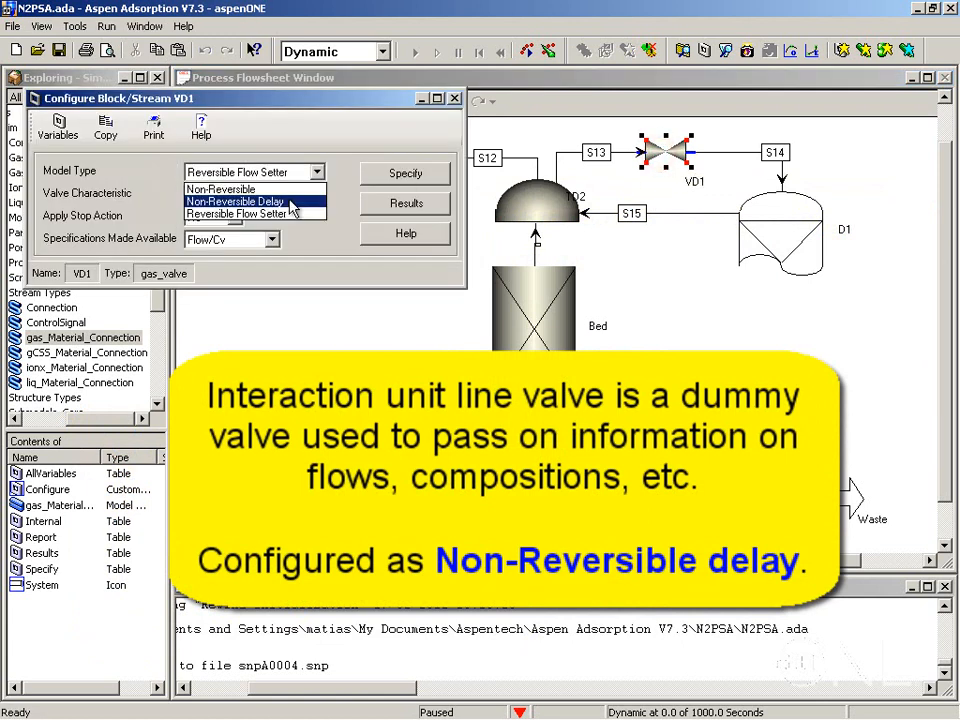
left_click(290, 202)
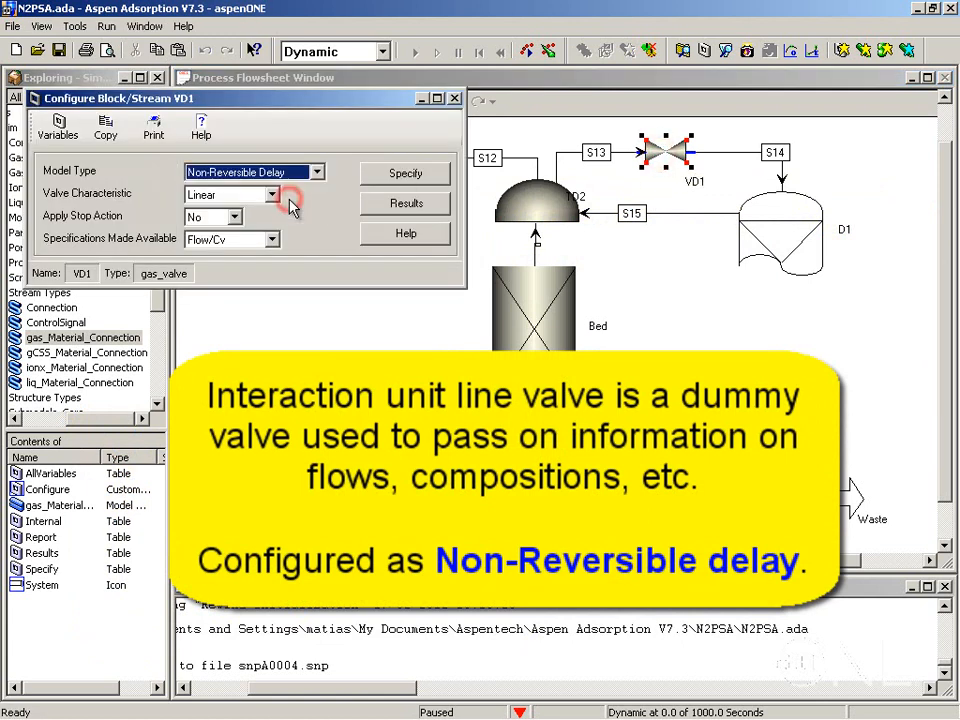
left_click(408, 175)
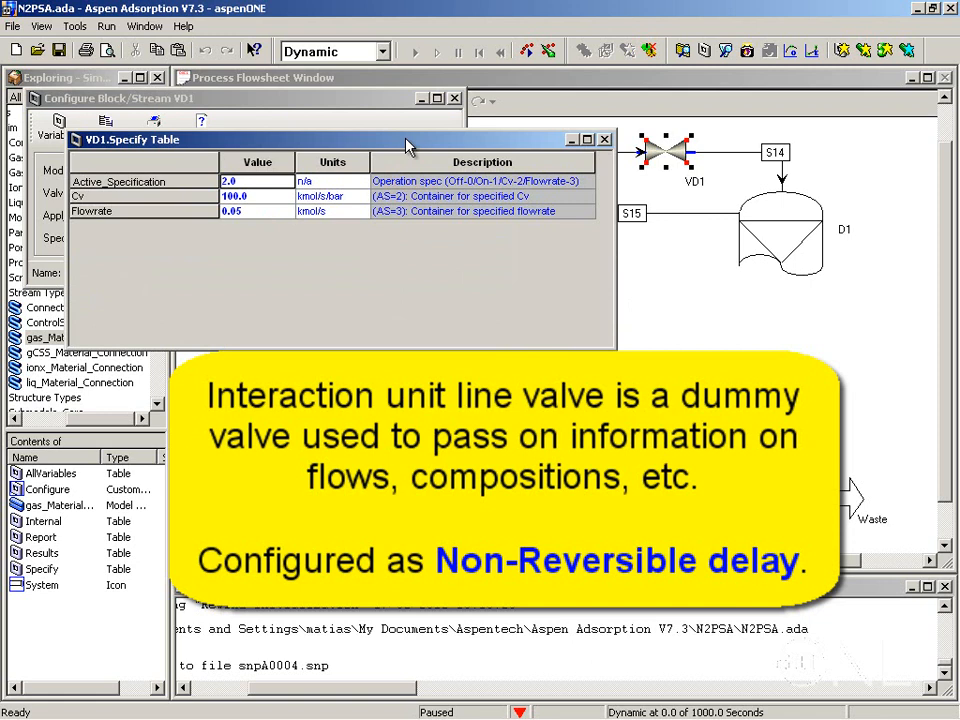
Set VD1's Cv to 1.8e-007 kmol/s/bar and close its forms.
left_click(253, 198)
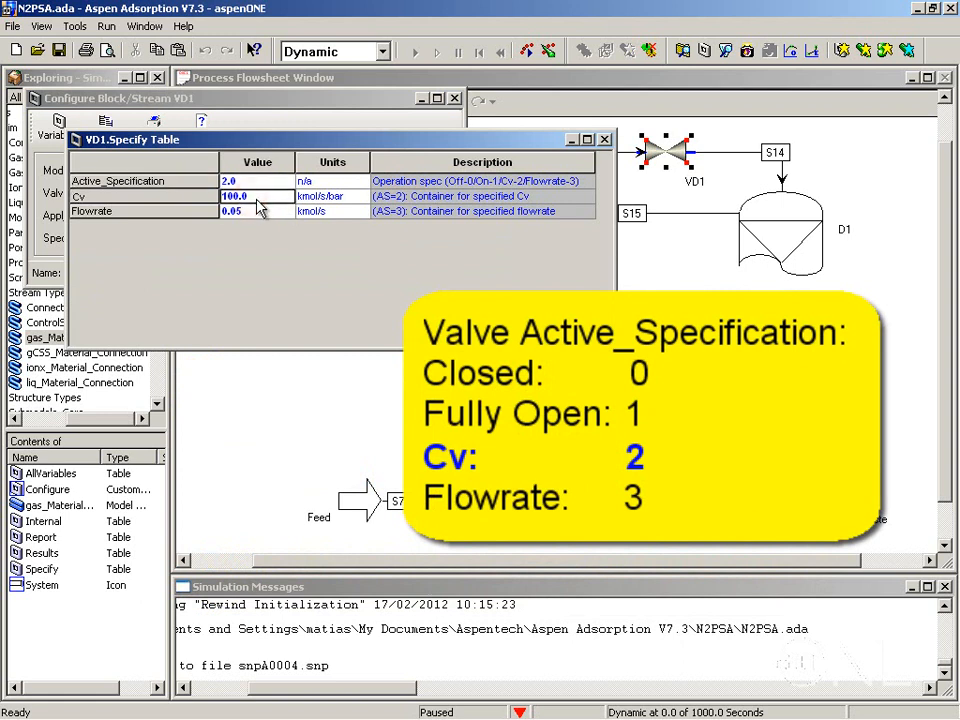
type("1")
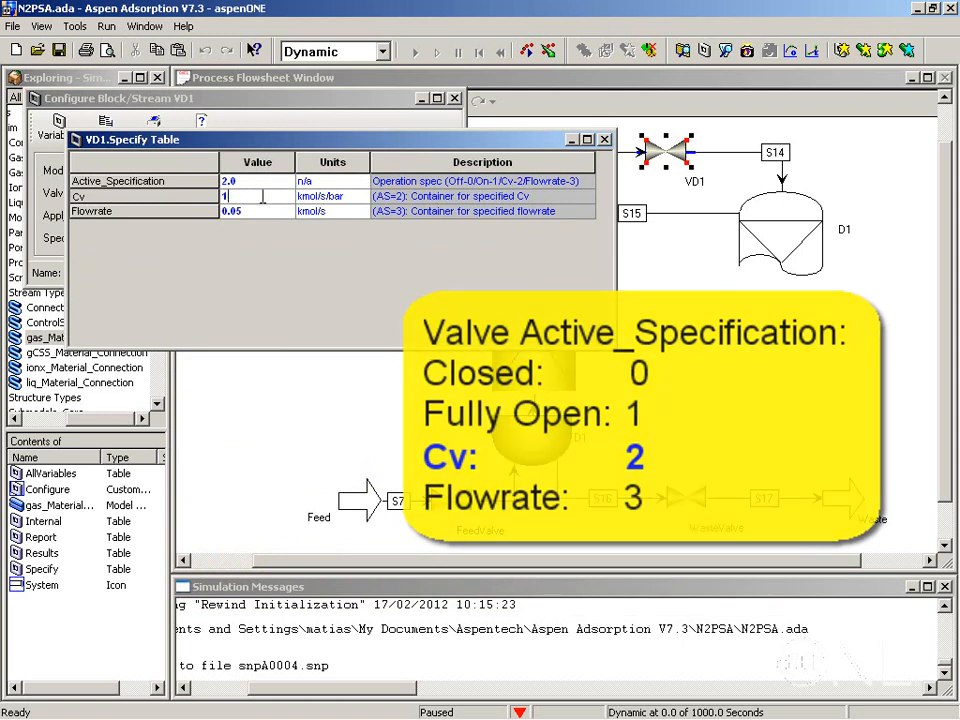
type(".8e-007")
key("Return")
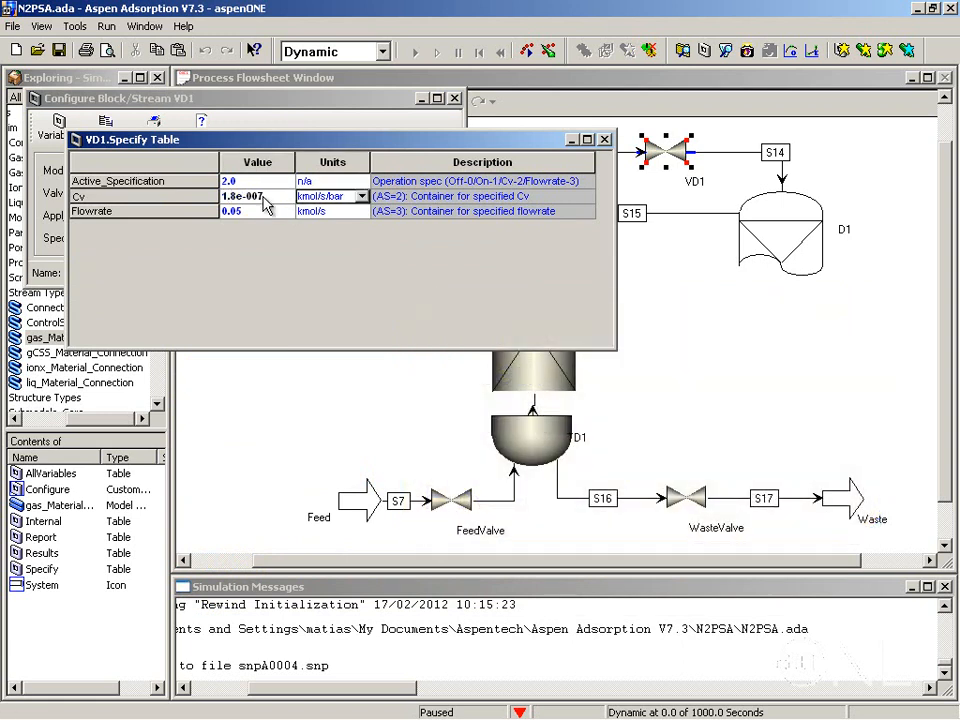
left_click(605, 139)
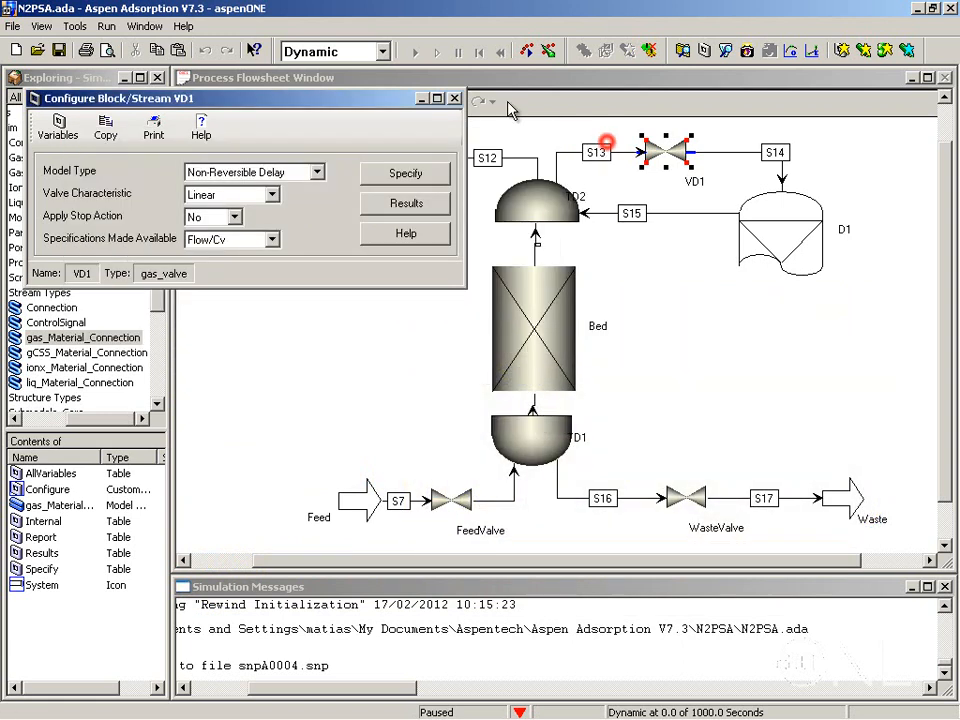
left_click(454, 98)
Set ProductValve's Active_Specification to 3 so the valve is controlled by flowrate.
left_click(408, 163)
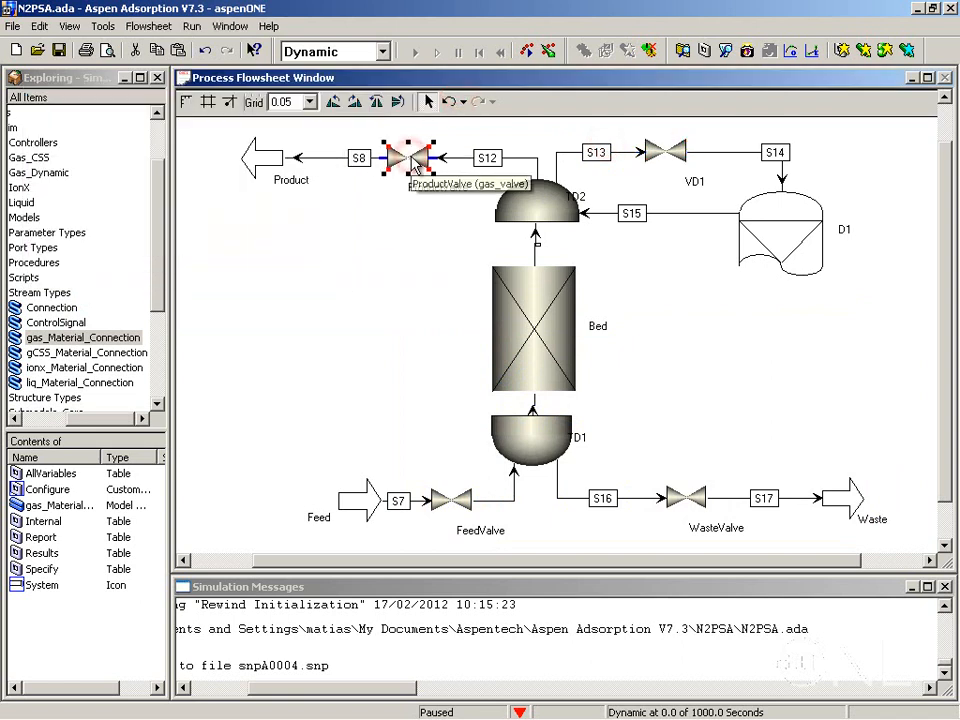
double_click(410, 165)
left_click(462, 238)
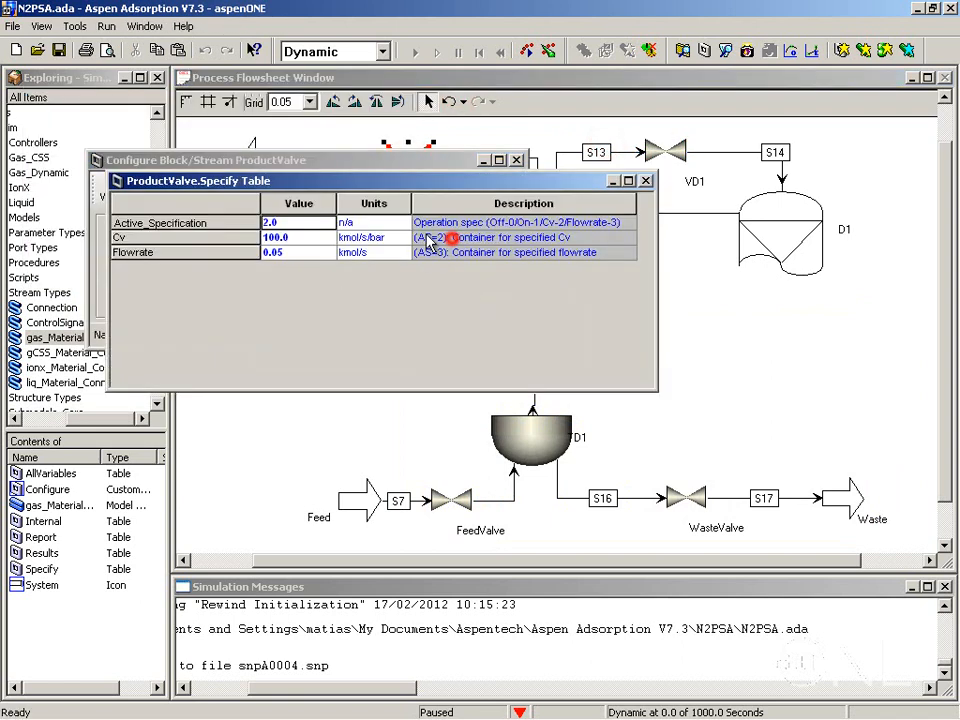
type("3")
key("Return")
left_click(285, 252)
left_click(645, 181)
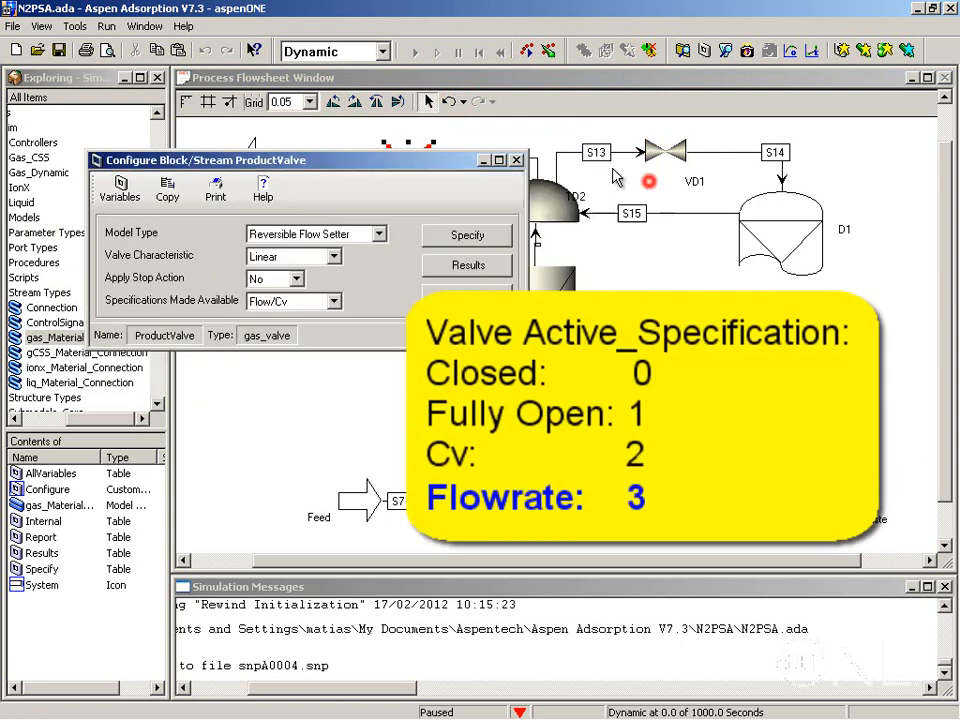
left_click(517, 160)
Set the Product block's boundary pressure P to 1.013 bar in its specification table.
left_click(258, 160)
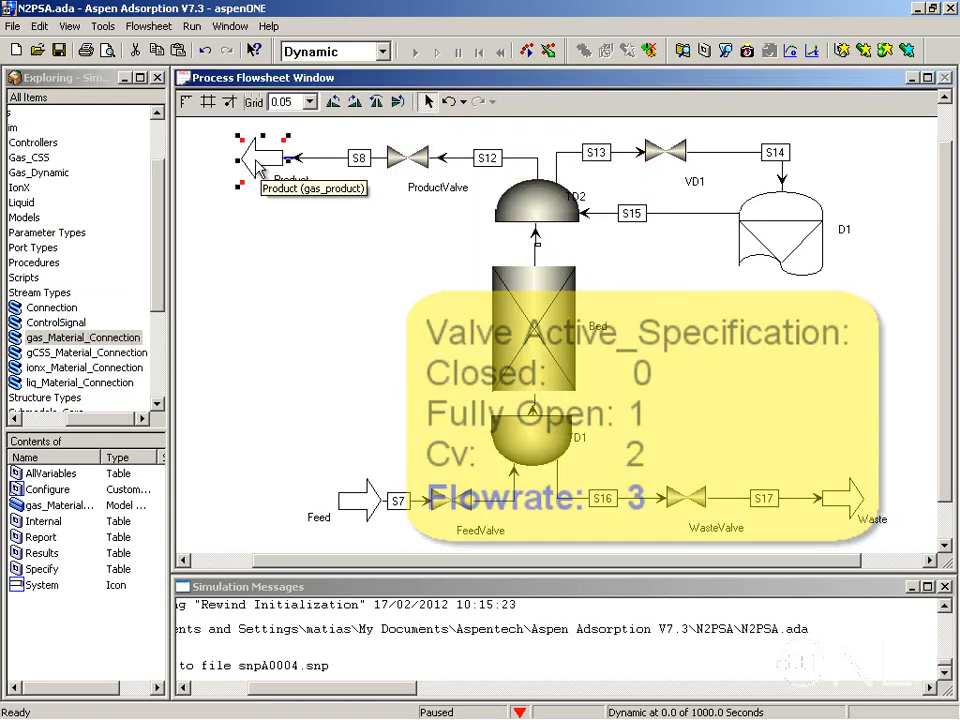
right_click(253, 152)
mouse_move(335, 200)
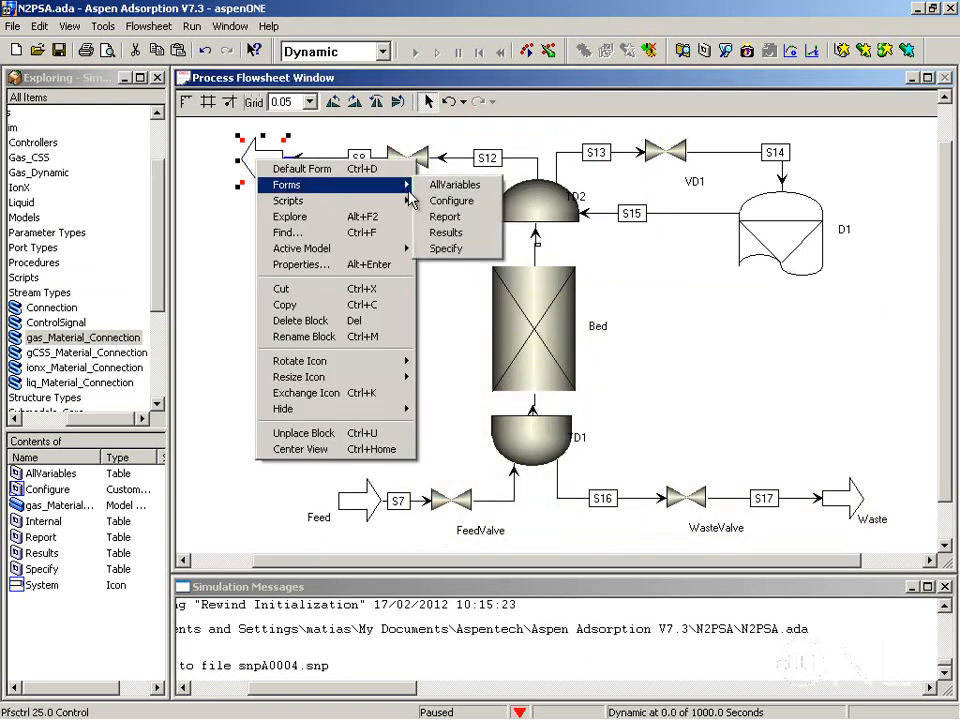
left_click(446, 248)
left_click(383, 383)
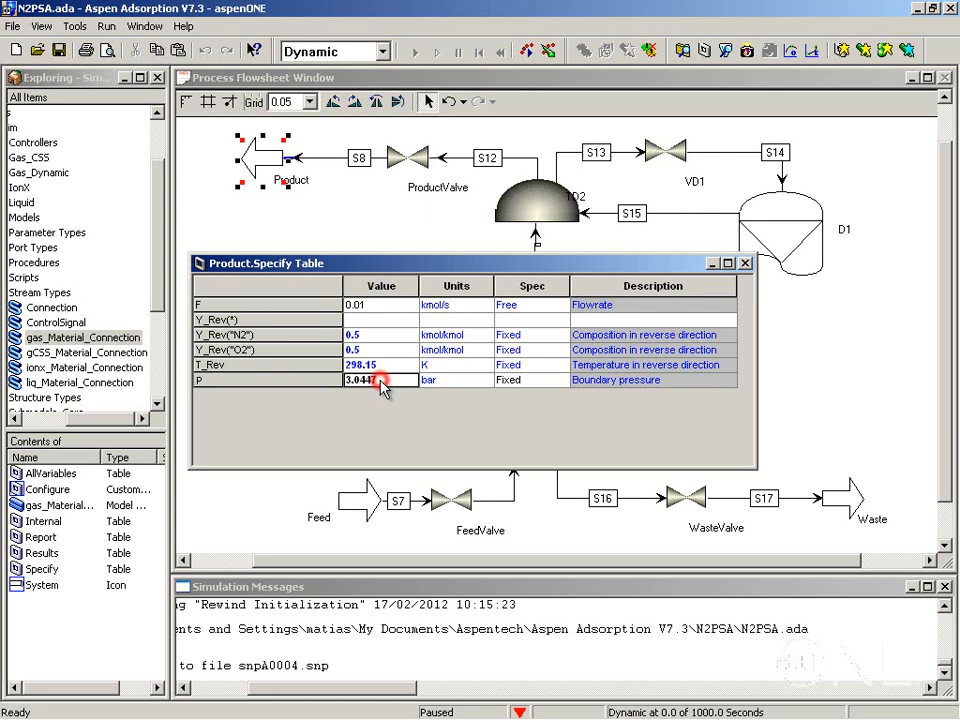
type("1")
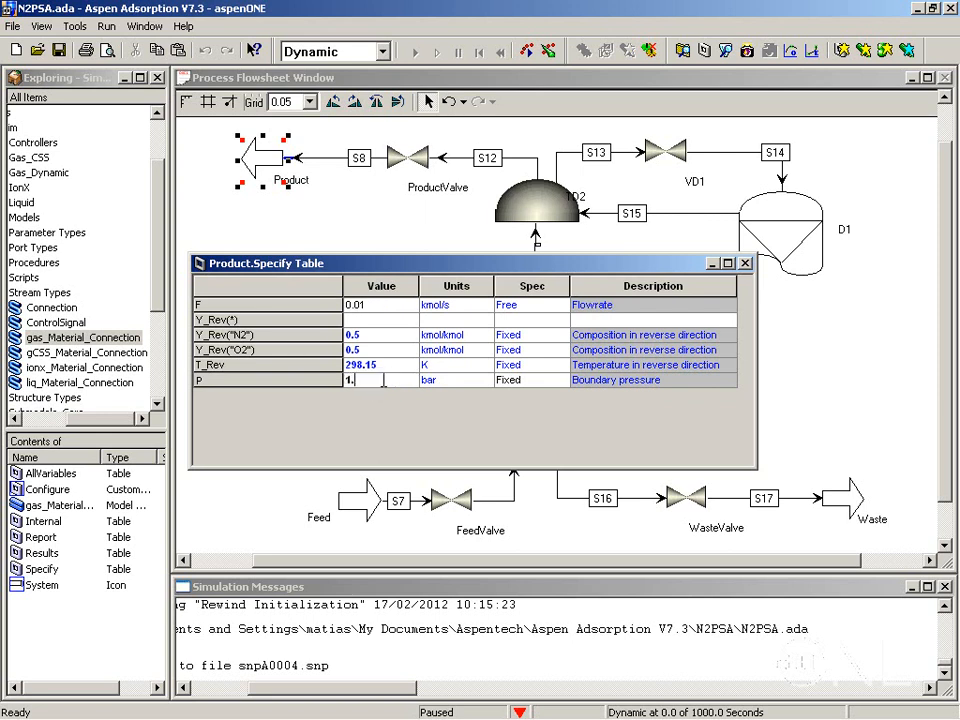
type(".013")
left_click(744, 263)
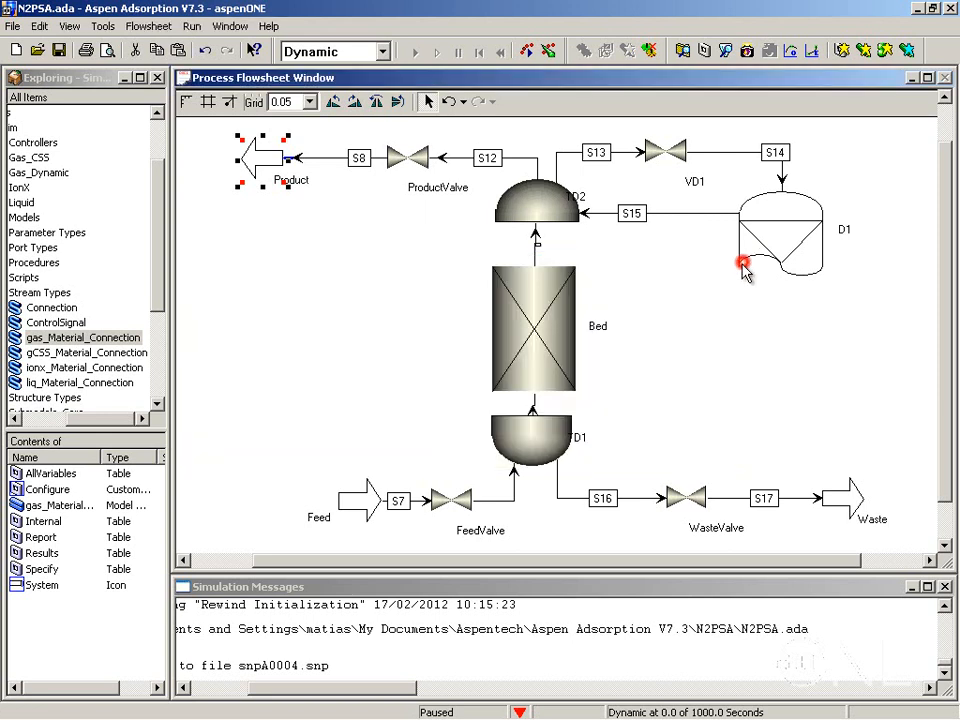
Set the Waste block's boundary pressure P to 1.013 bar and close its forms.
left_click(846, 510)
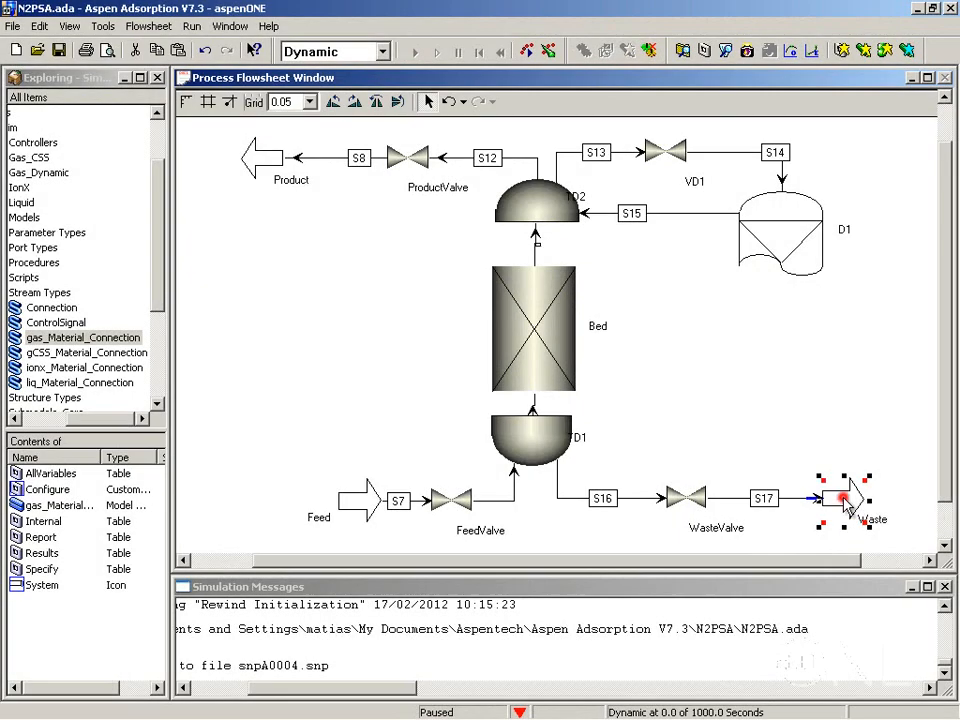
double_click(846, 506)
left_click(540, 360)
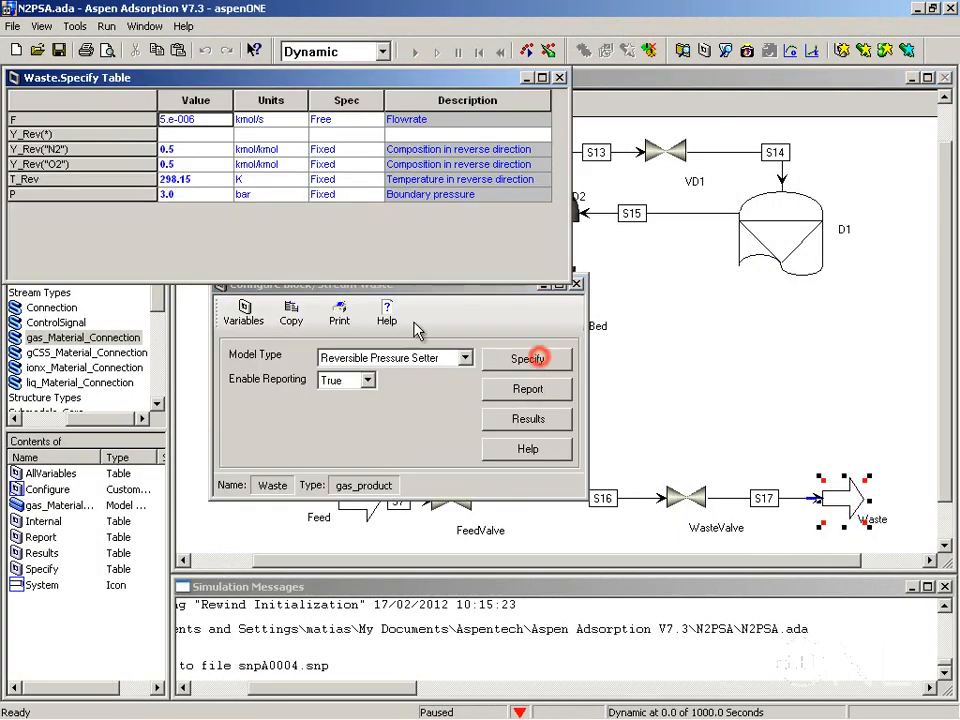
left_click(177, 197)
type("1.0")
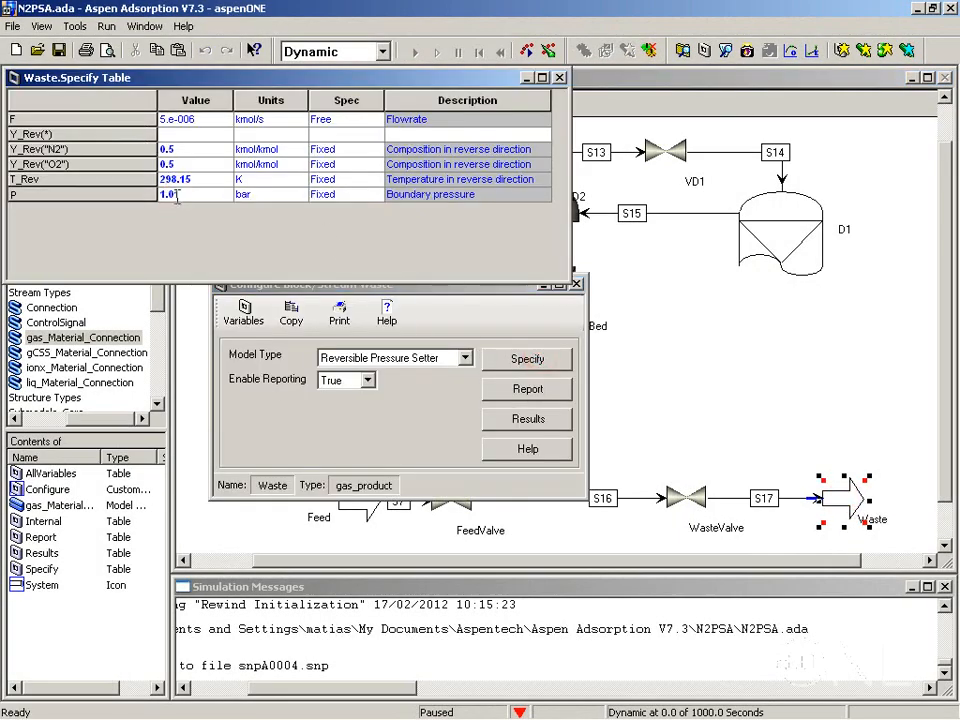
key("Tab")
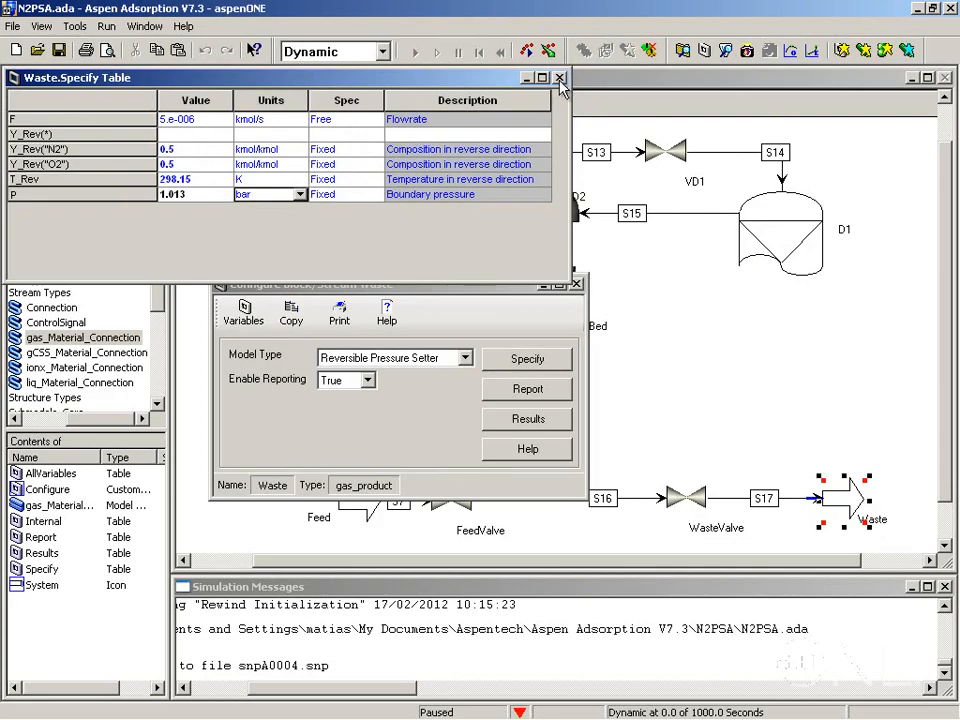
left_click(560, 79)
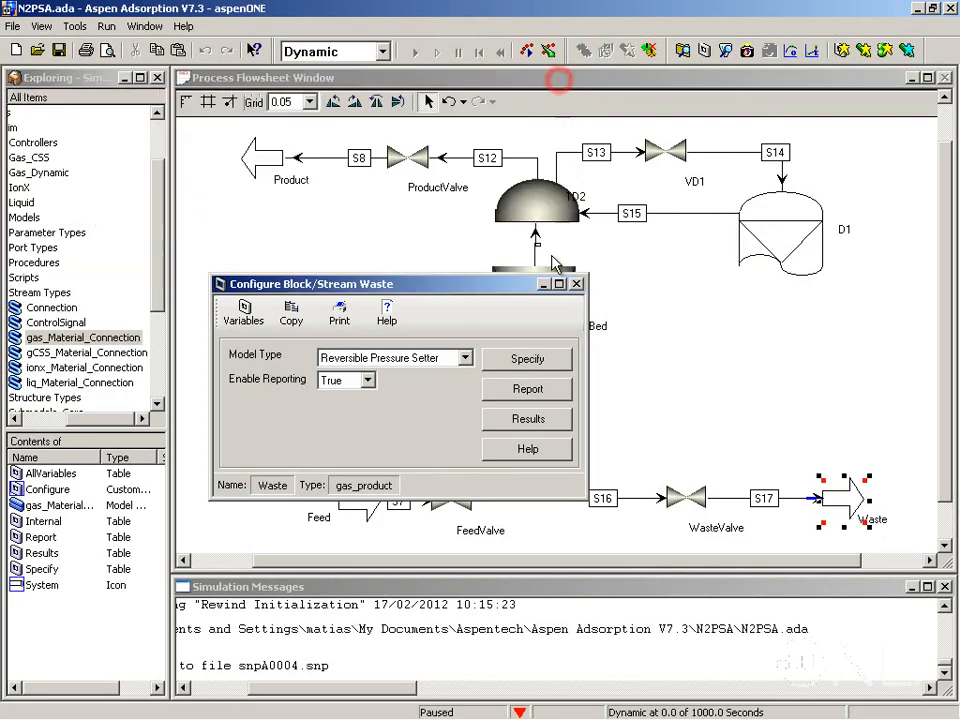
left_click(576, 285)
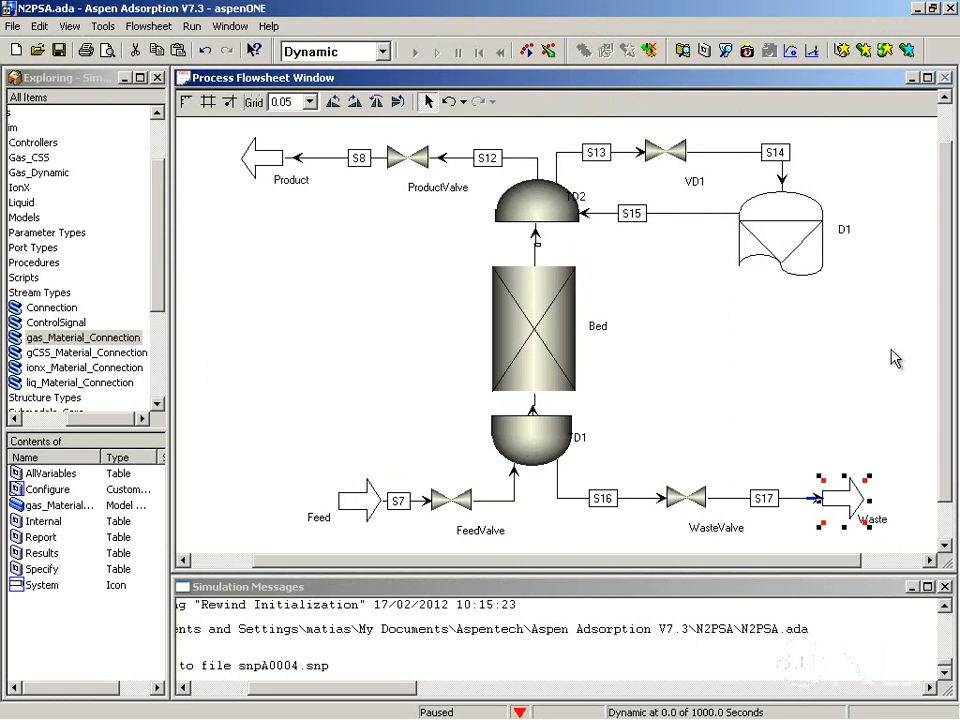
Set the estimated sink pressure P_Stage_Start of interaction unit D1 to 1.013 bar.
double_click(779, 220)
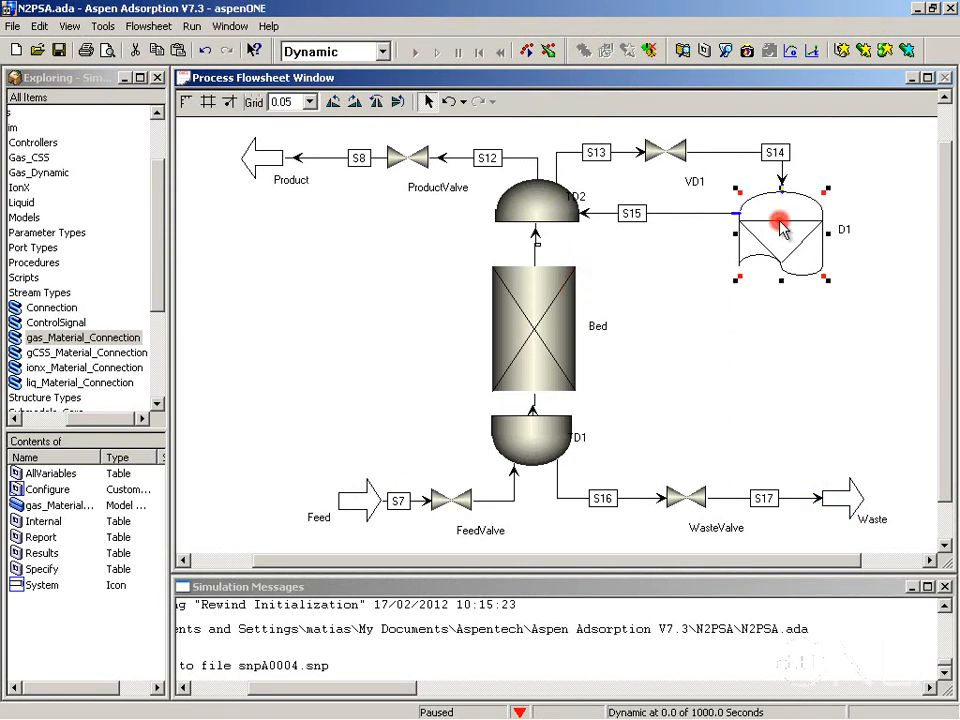
left_click_drag(188, 102, 561, 148)
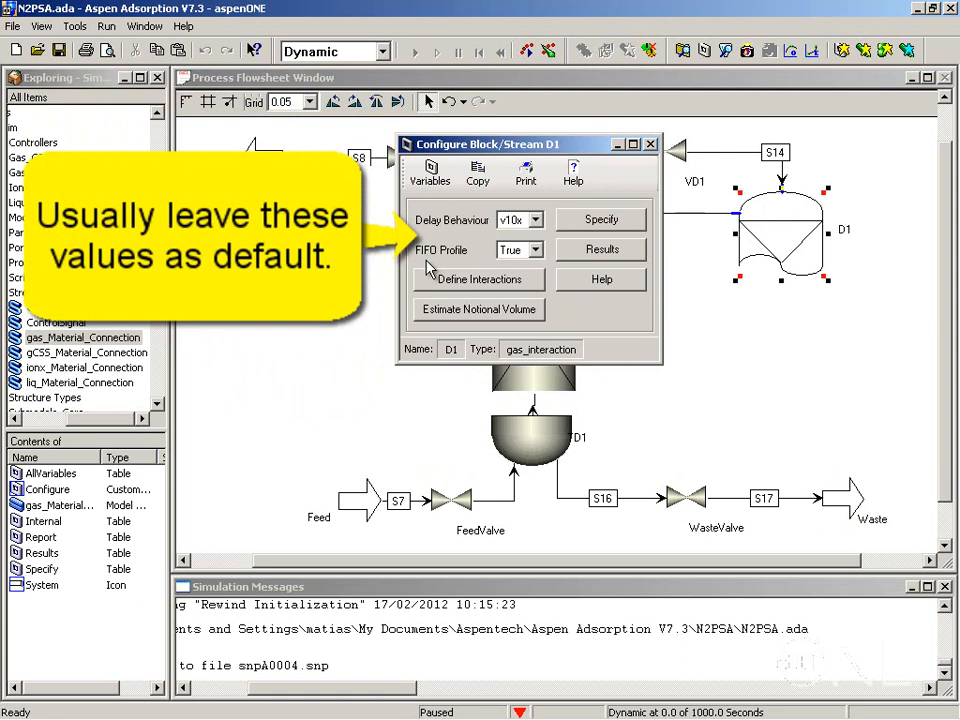
left_click(590, 222)
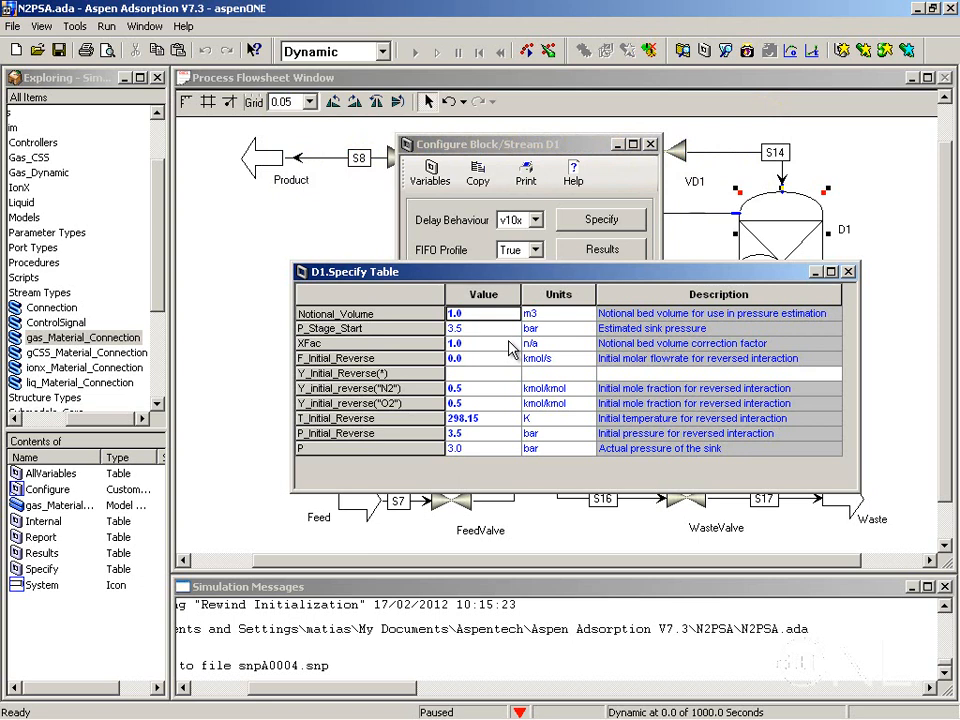
left_click(473, 331)
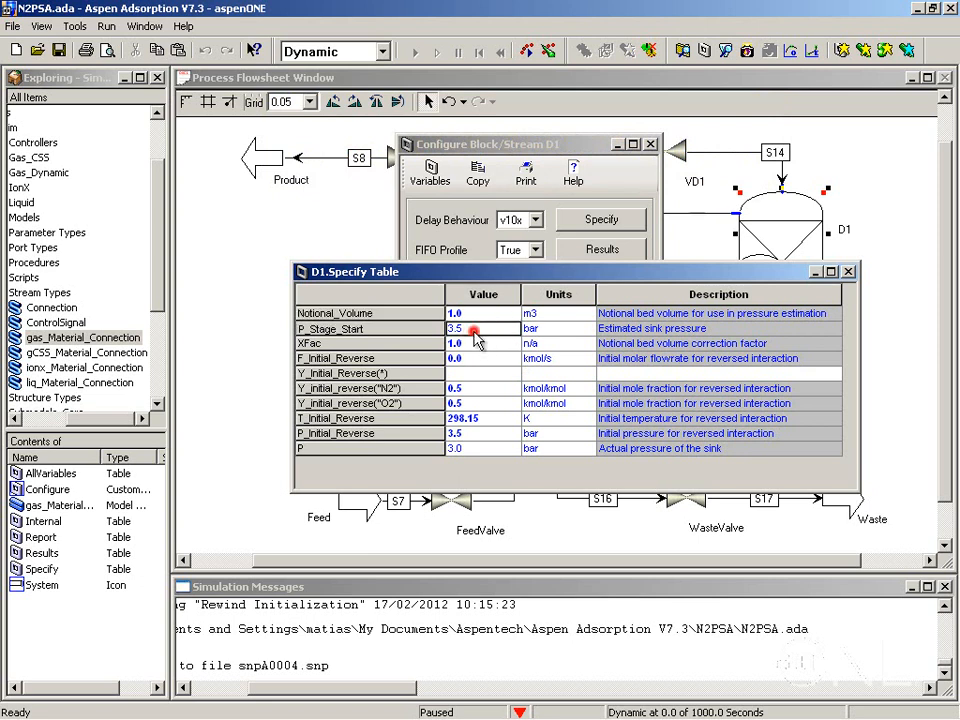
type("1")
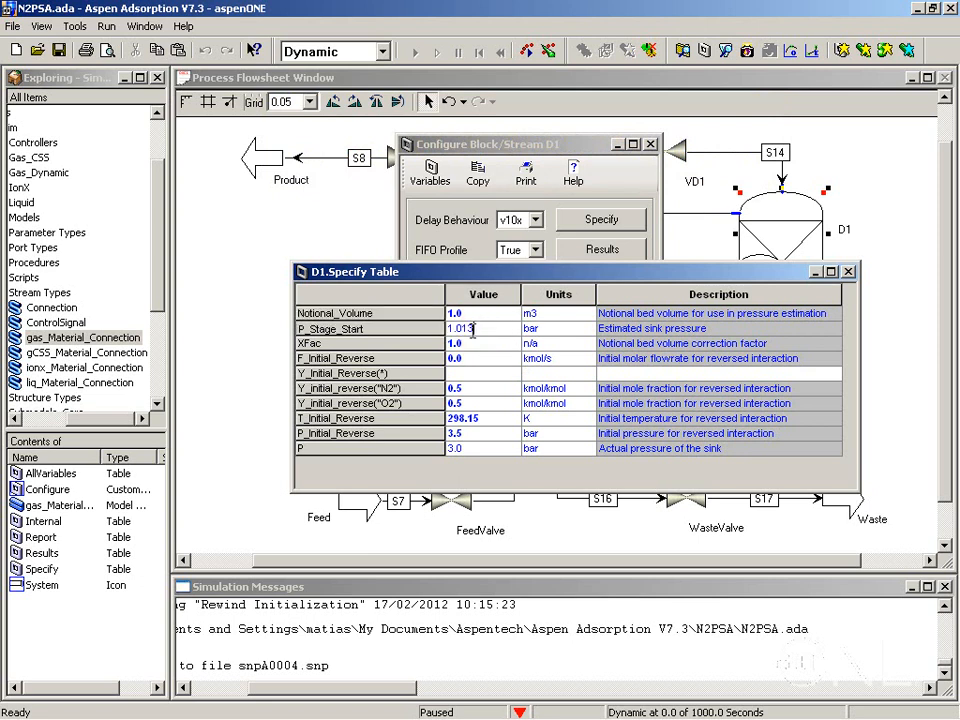
type(".013")
key("Tab")
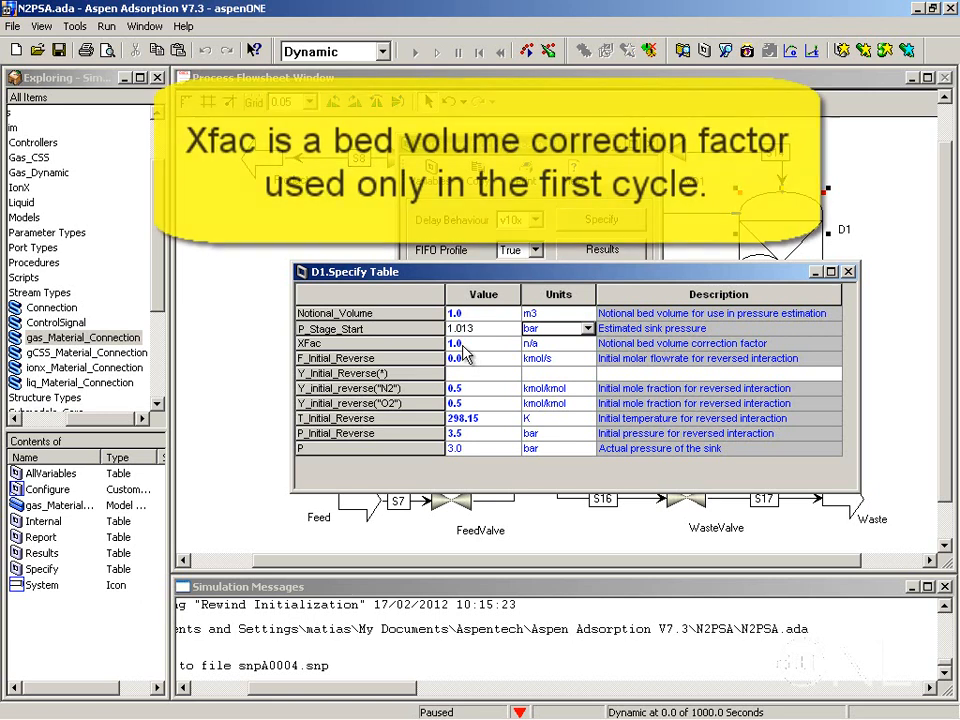
Set D1's notional bed volume correction factor XFac to 100 and close the specification table.
left_click(463, 344)
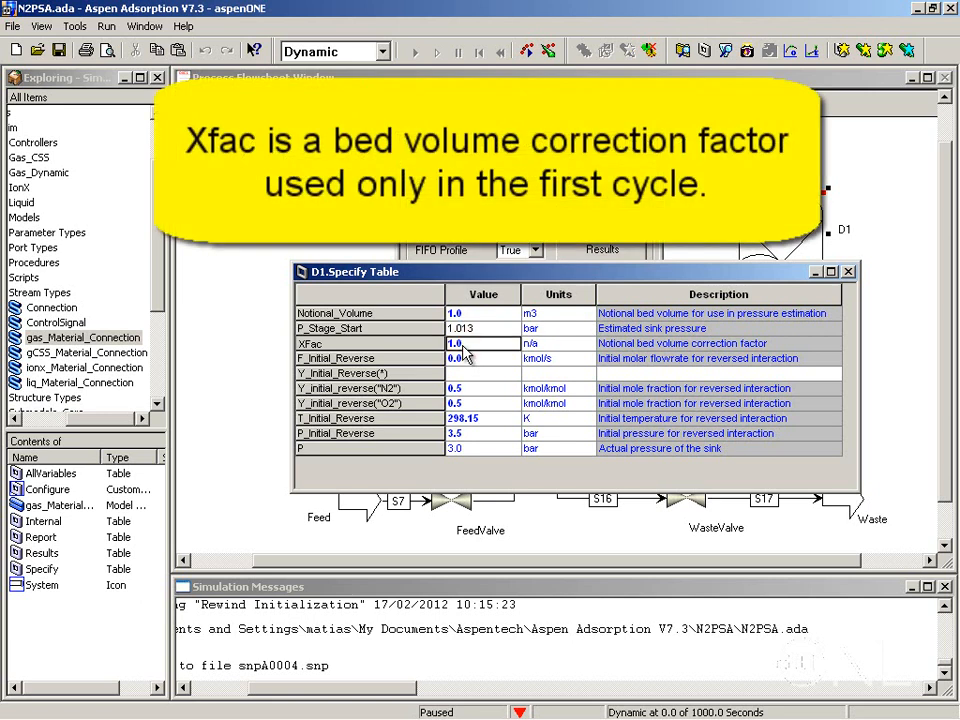
type("10")
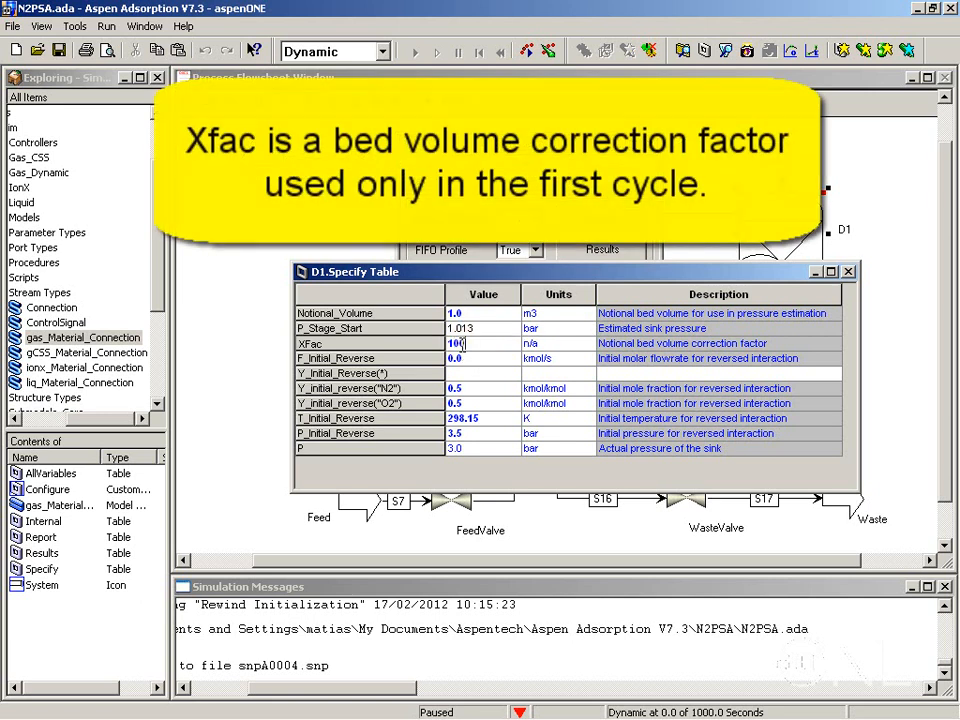
type("0")
key("Tab")
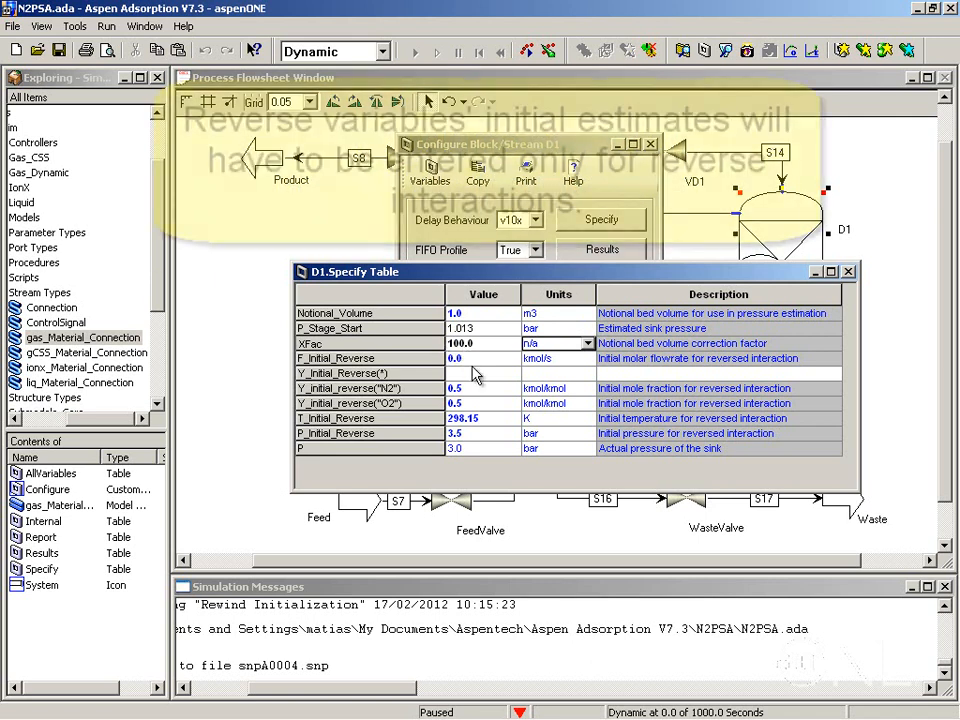
left_click(470, 388)
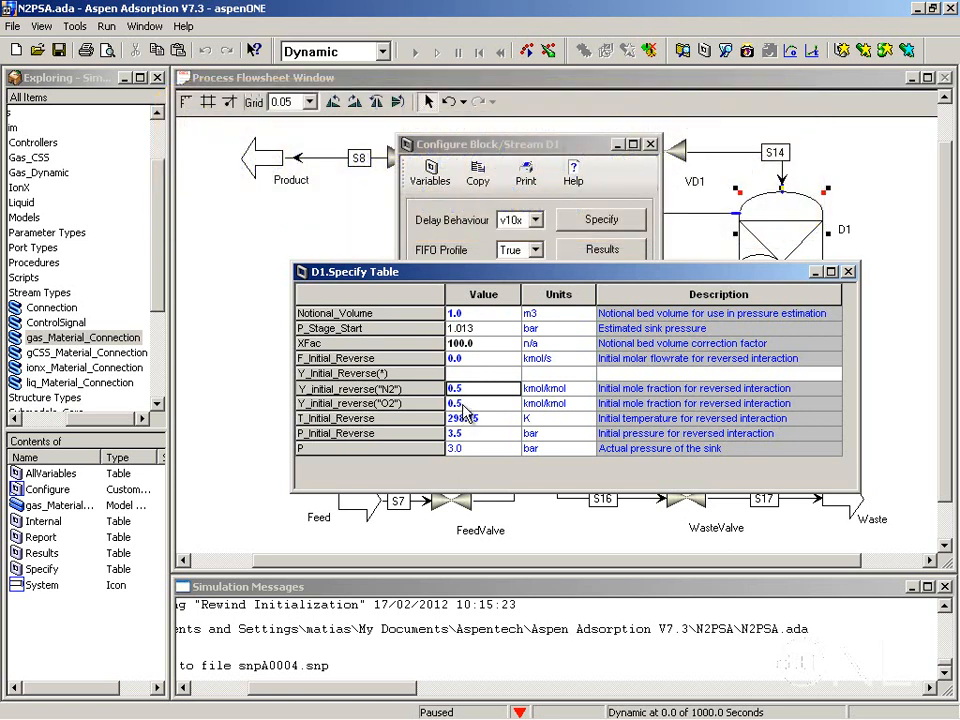
left_click(848, 272)
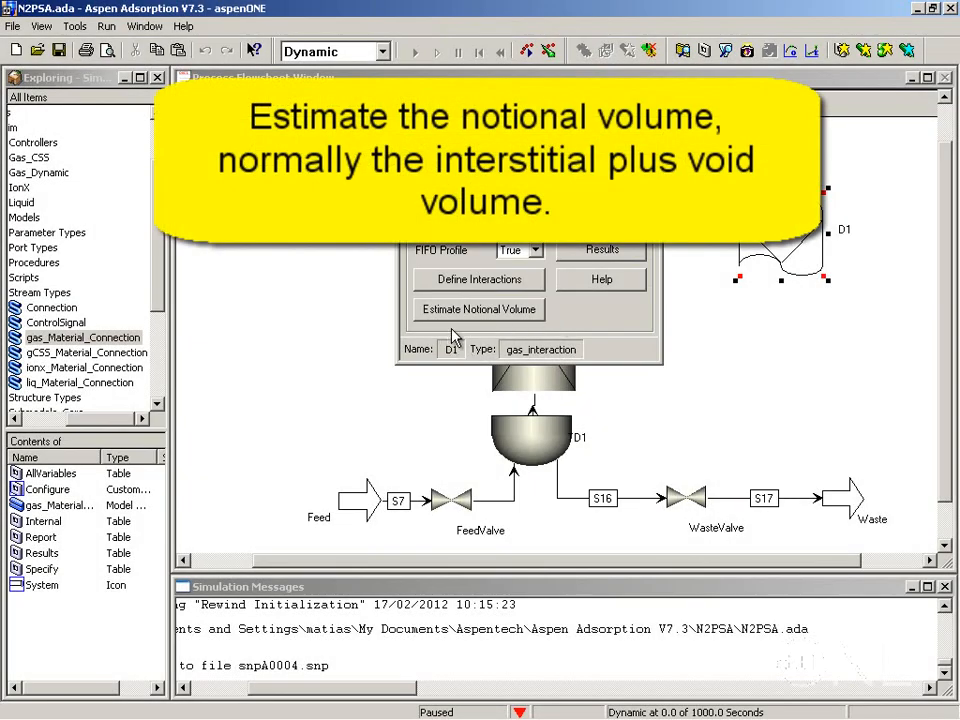
Estimate the notional volume for interaction unit D1, accept the estimate and close its configuration form.
left_click(485, 309)
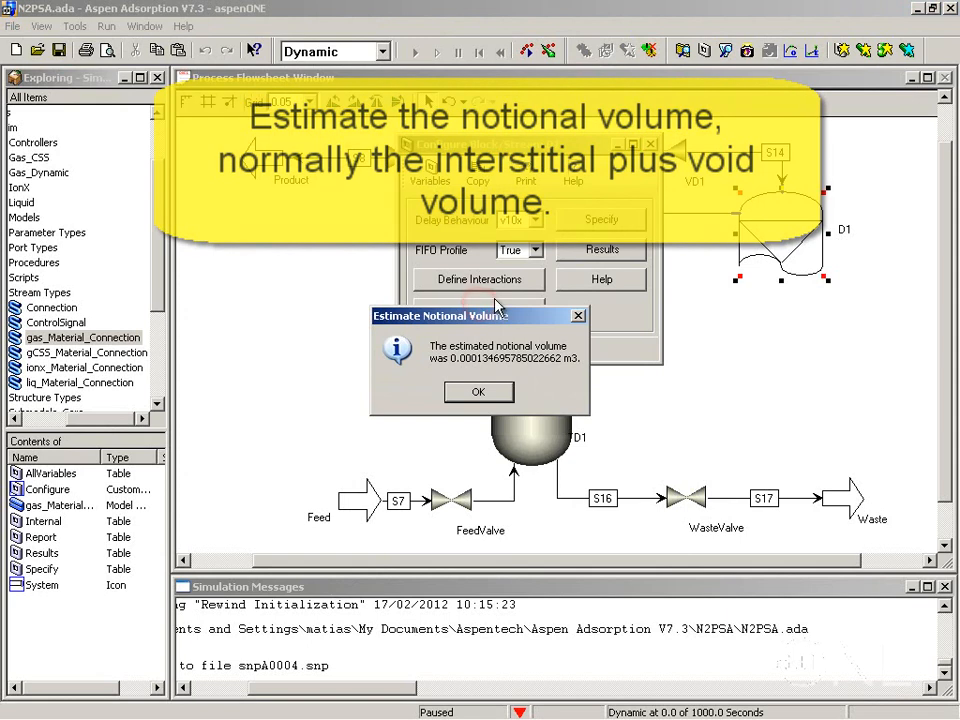
left_click(490, 392)
left_click(650, 144)
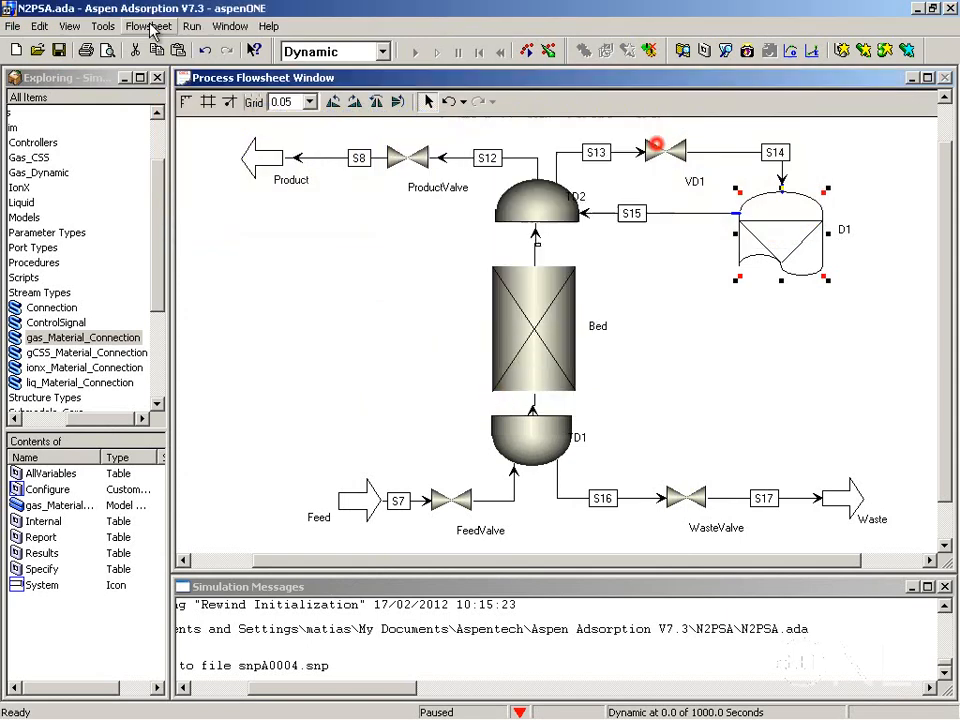
Set the initial gas mole fractions in the Bed's adsorbent layer to 0.79 for N2 and 0.21 for O2.
double_click(522, 318)
double_click(521, 311)
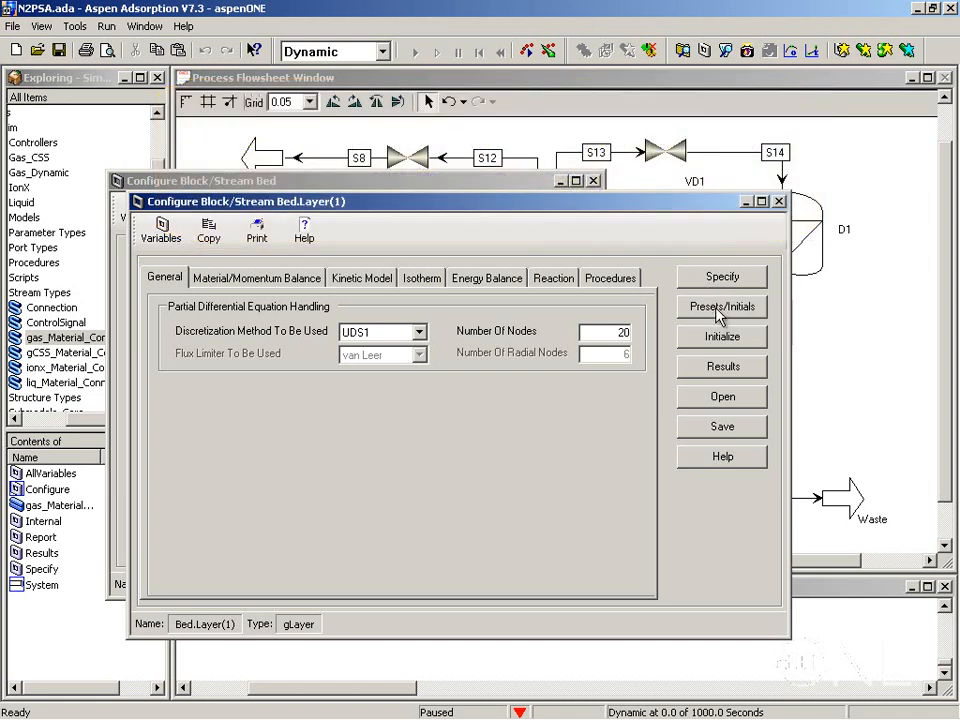
left_click(716, 306)
left_click(331, 281)
type("0.79")
left_click(327, 296)
type("0.21")
key("Tab")
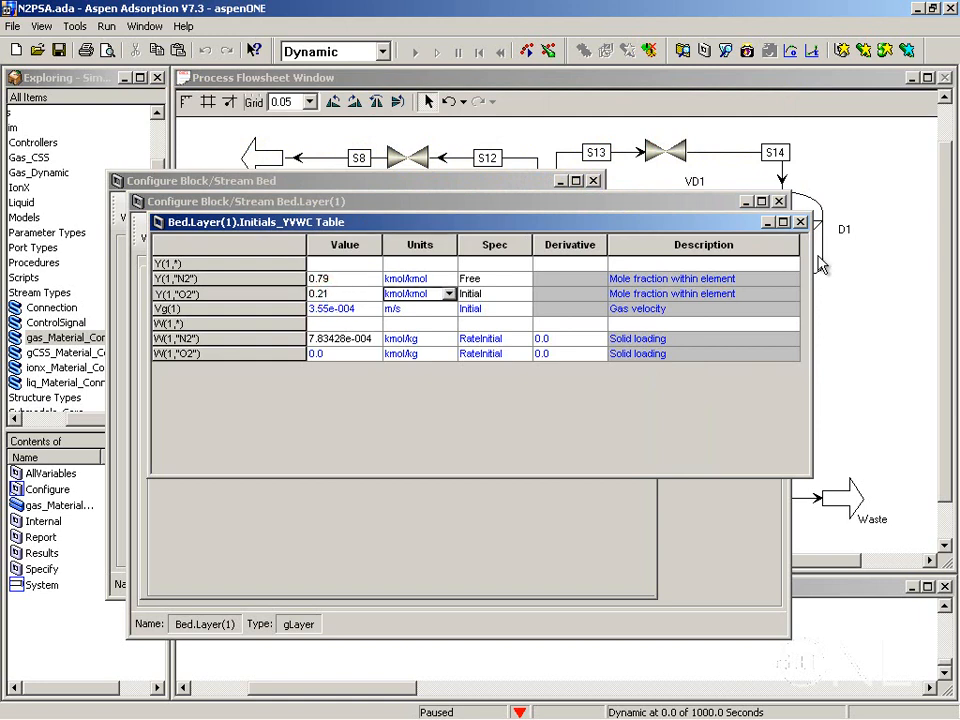
left_click(800, 222)
left_click(779, 201)
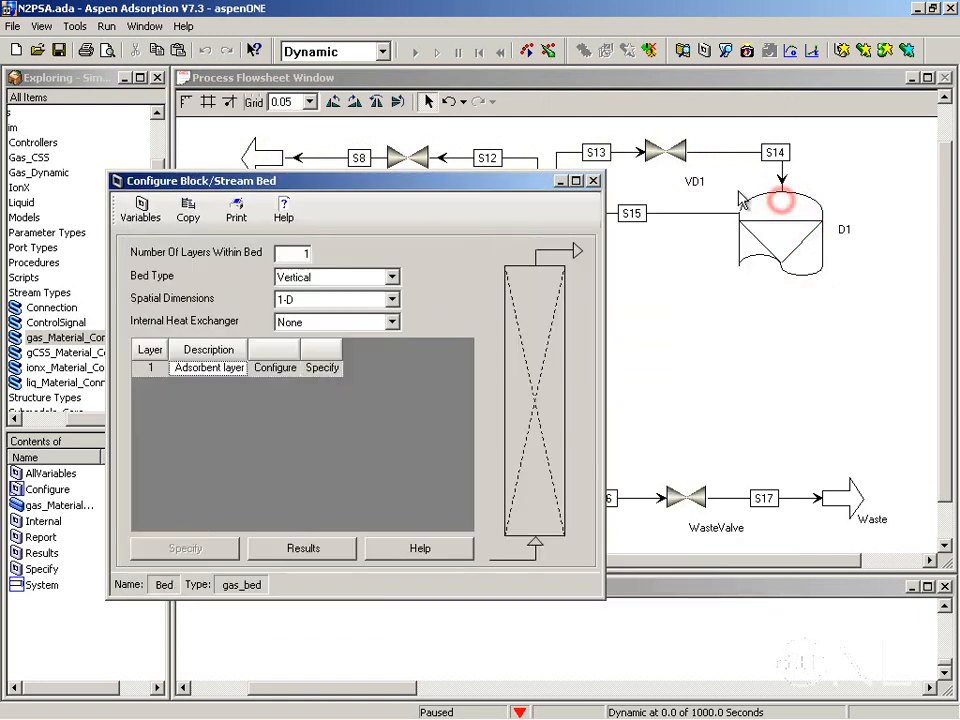
left_click(593, 181)
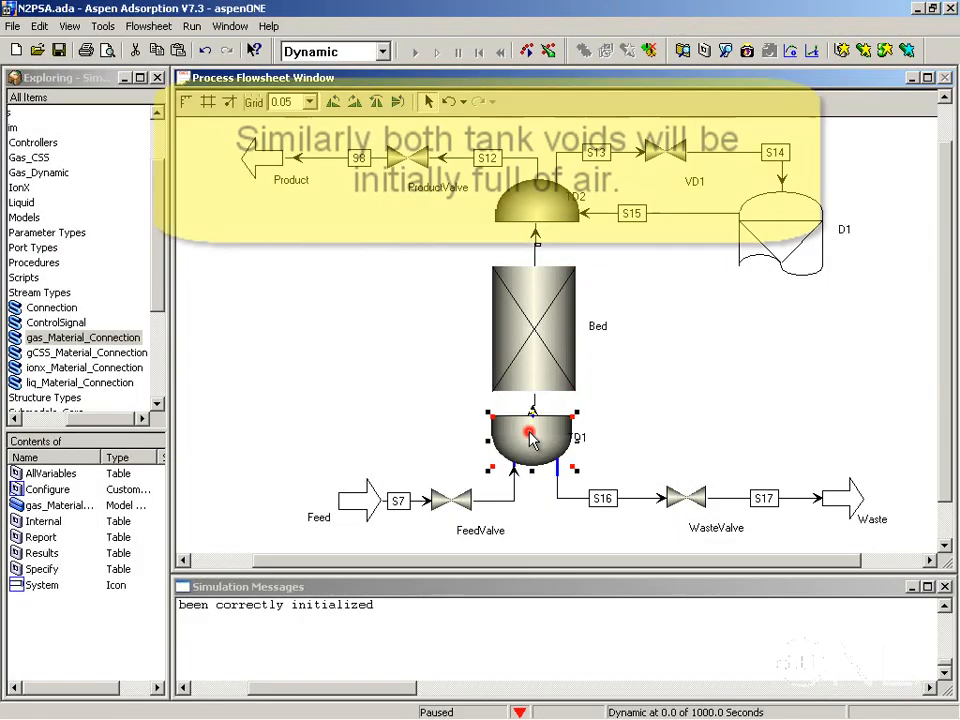
Set the initial gas mole fractions in tank void TD1 to 0.79 for N2 and 0.21 for O2.
double_click(530, 438)
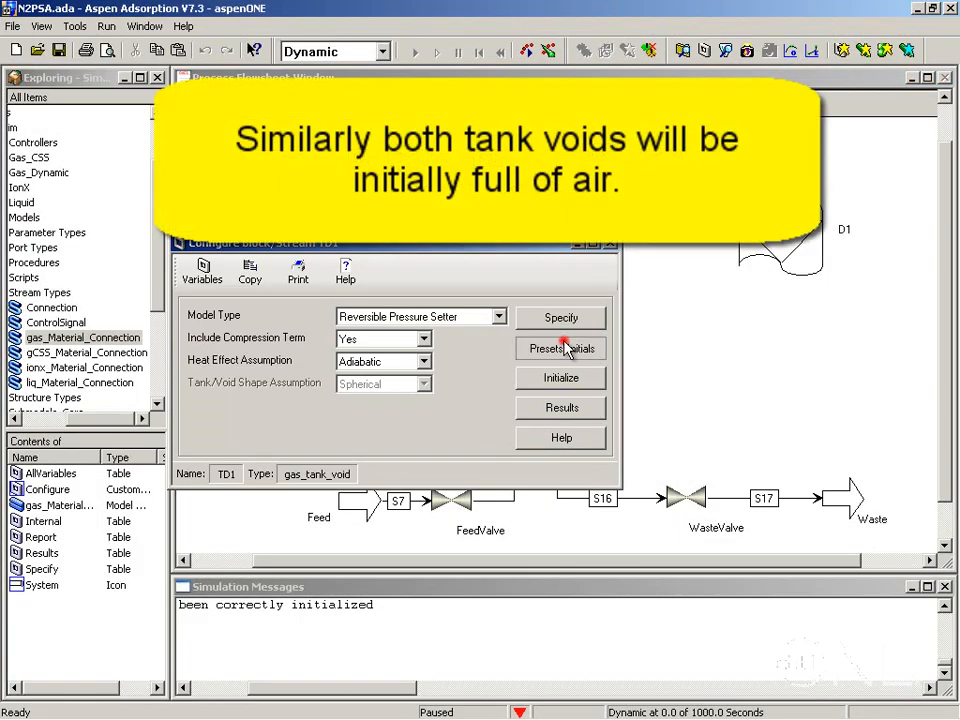
left_click(554, 344)
left_click(536, 320)
type("0.79")
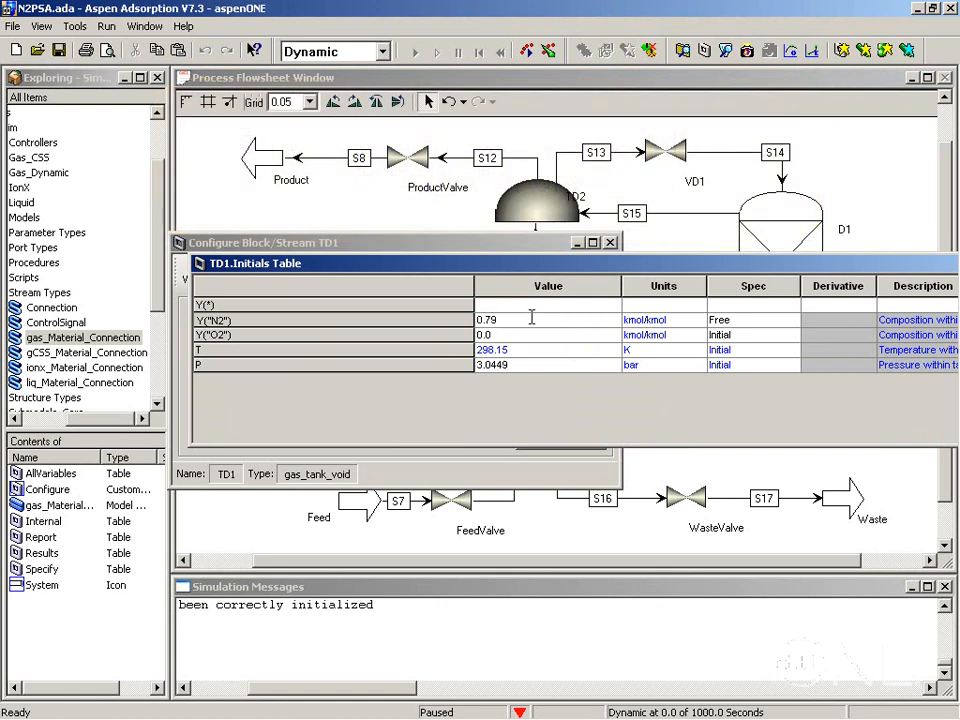
left_click(480, 334)
type("0")
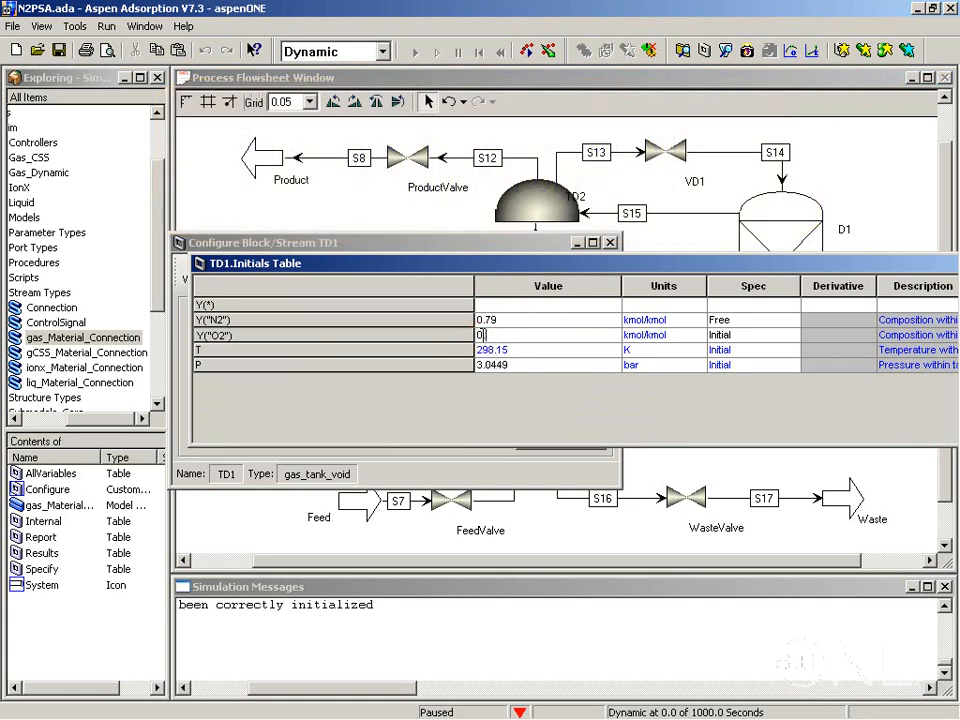
type(".21")
key("Return")
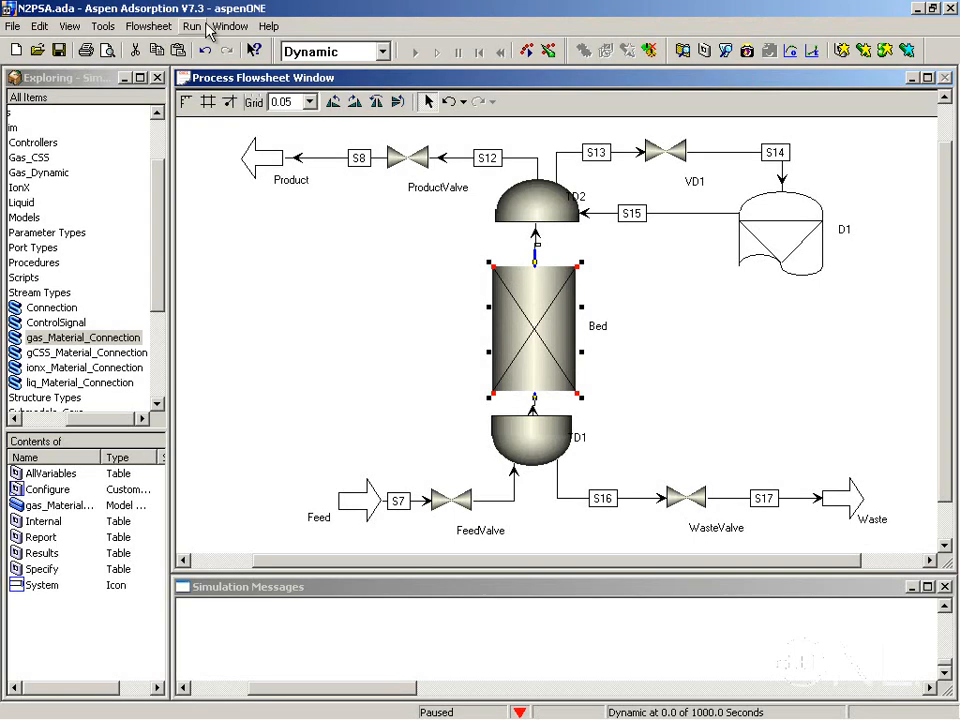
Run Check & Initial on the whole flowsheet to check and initialize the model.
left_click(145, 26)
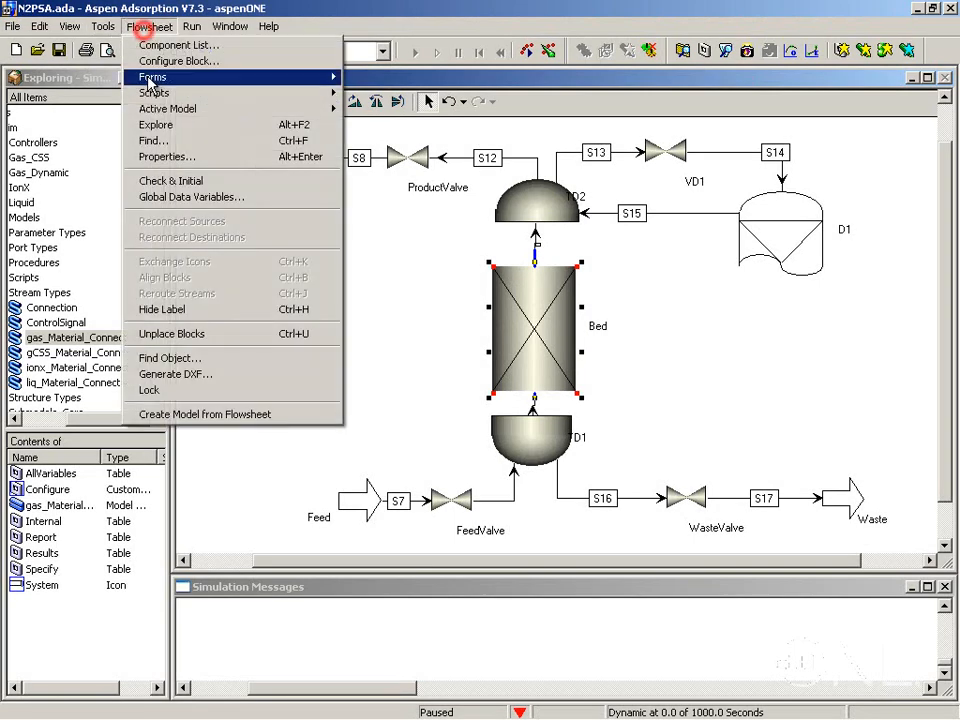
left_click(164, 184)
left_click(444, 408)
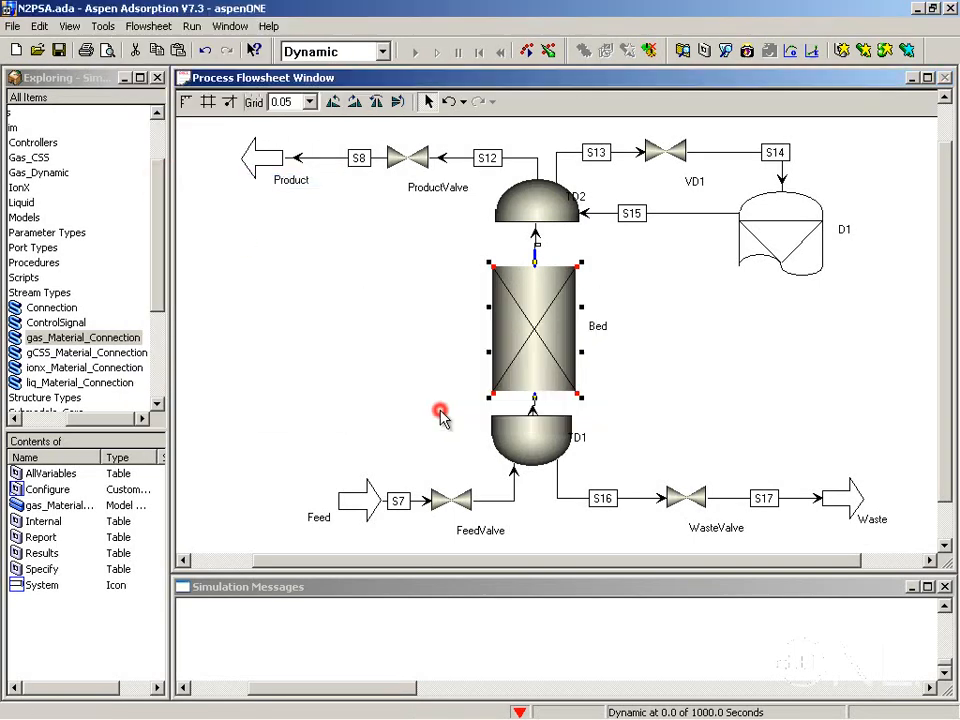